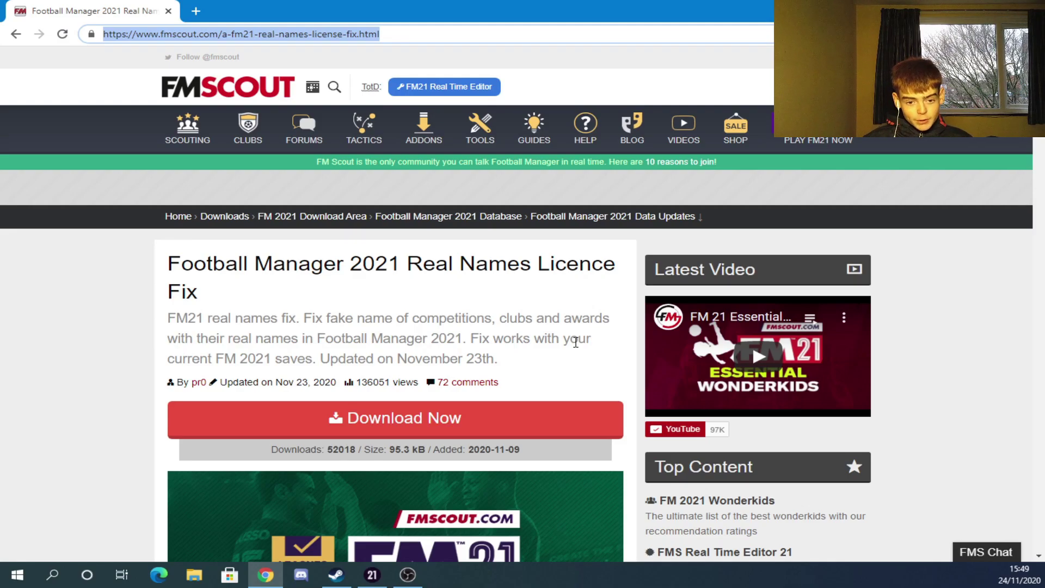
Download the Football Manager 2021 Real Names Licence Fix from its FM Scout page and return to the article
click(480, 321)
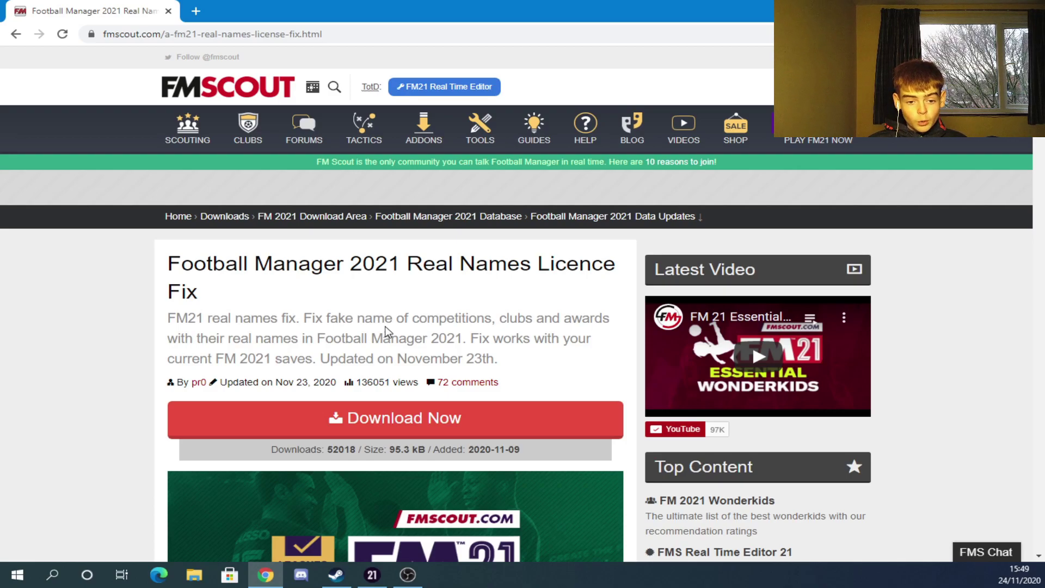
click(452, 420)
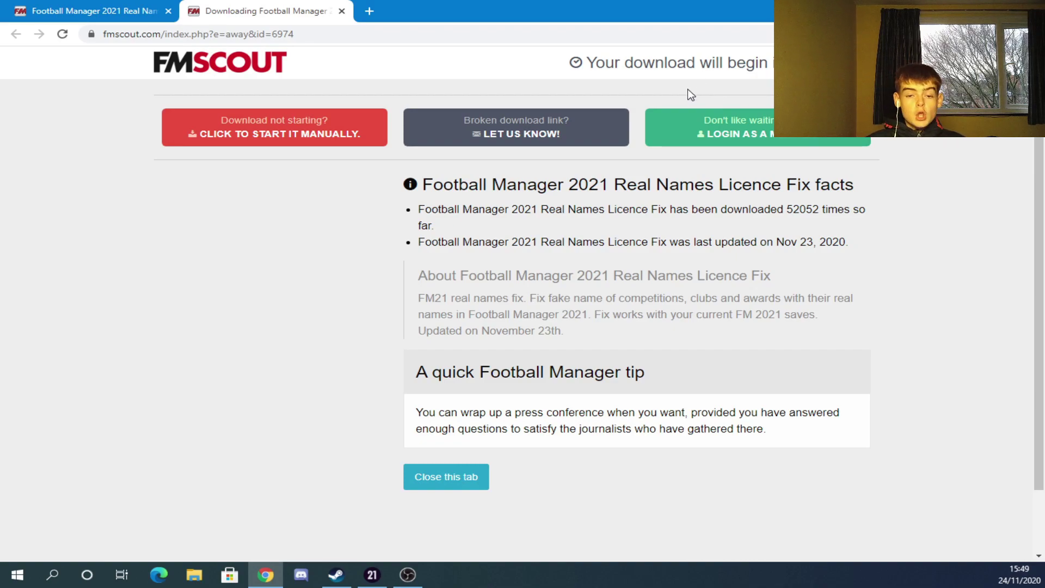
click(138, 10)
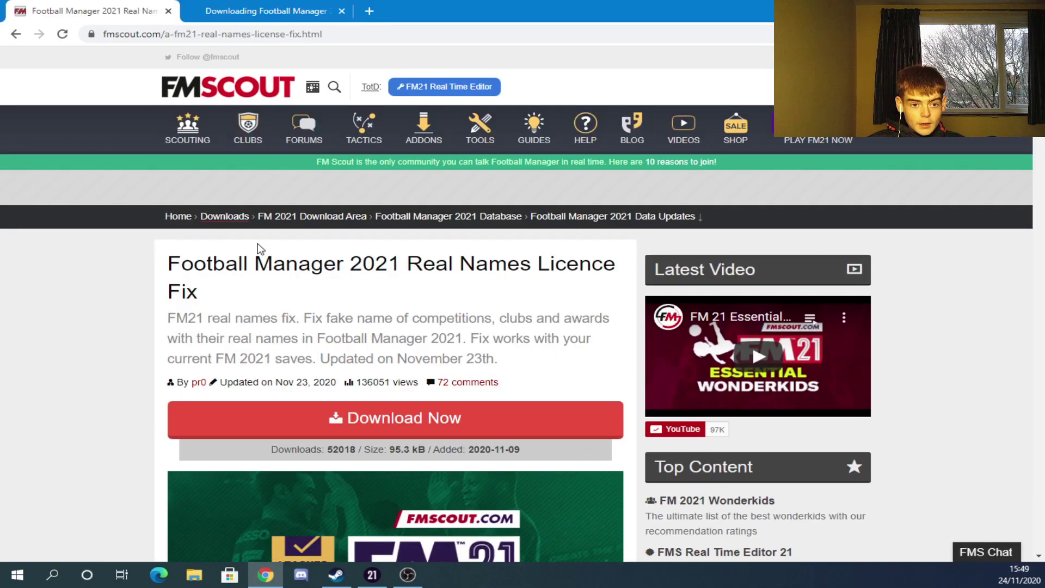
Review the article's list of corrected real names and the 2021 Name Fix Preview images
scroll(394, 345, down, 15)
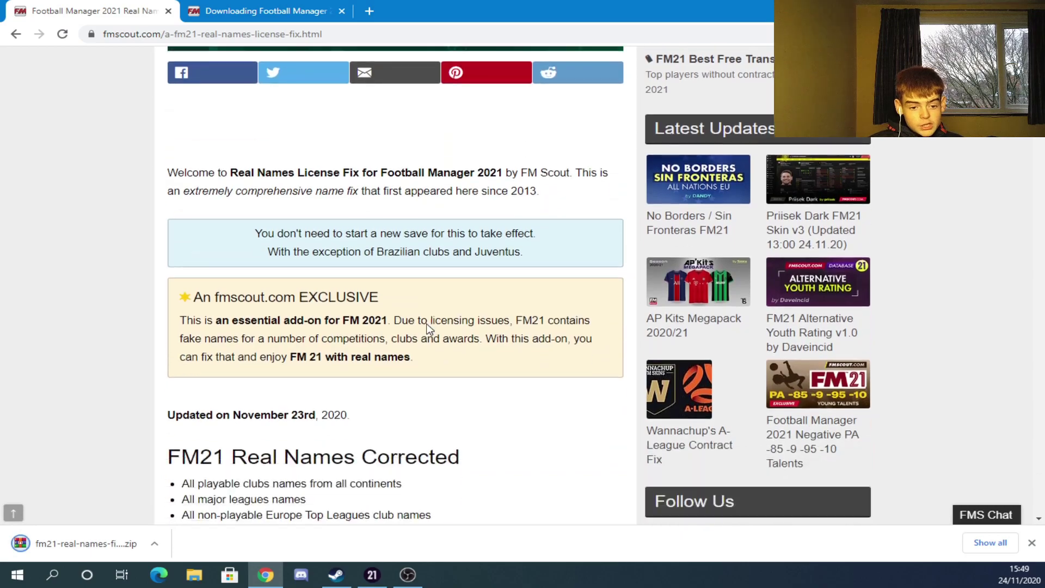
scroll(449, 293, down, 5)
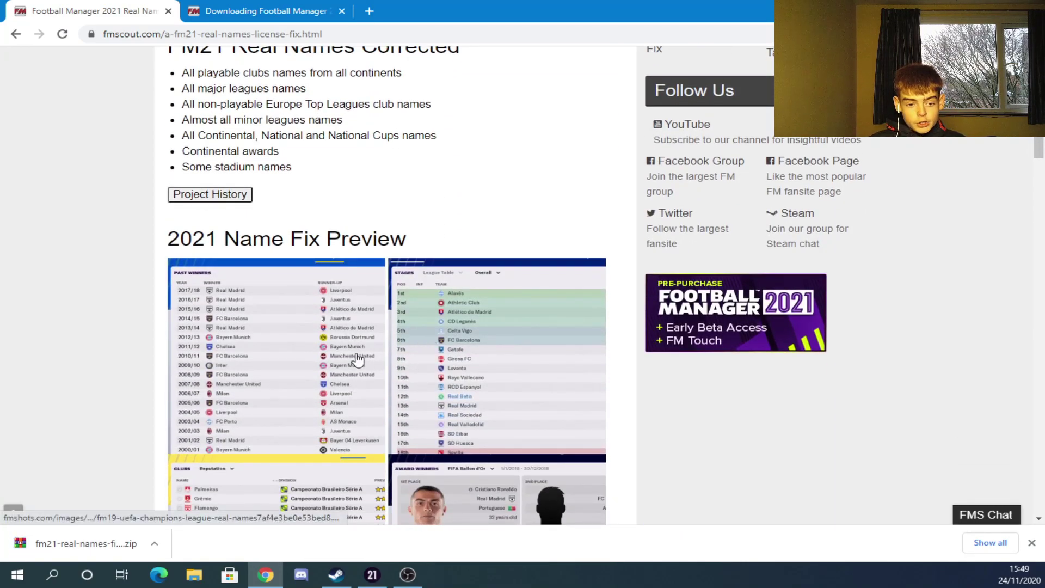
mouse_move(433, 335)
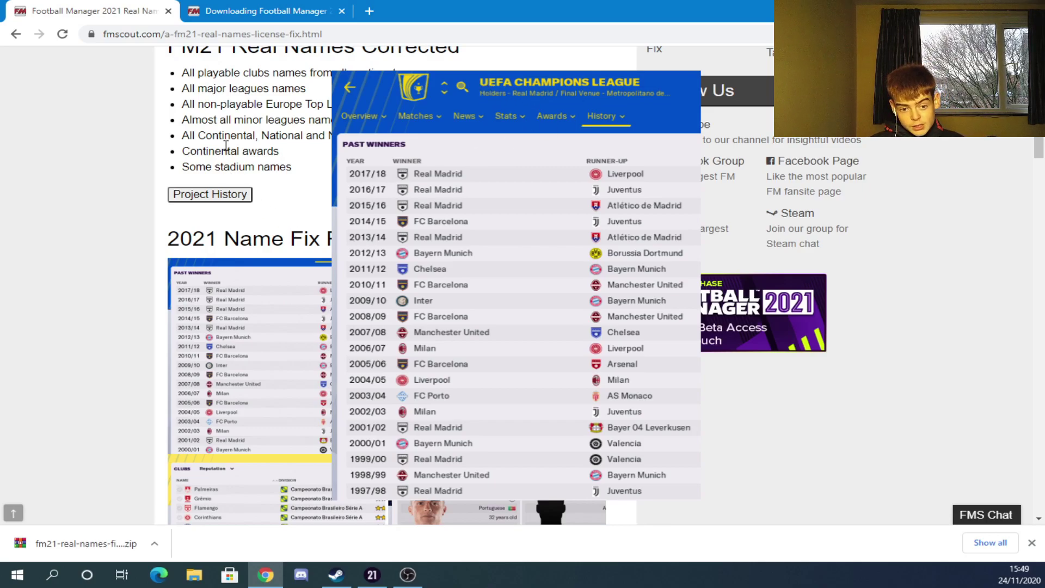
scroll(435, 272, down, 2)
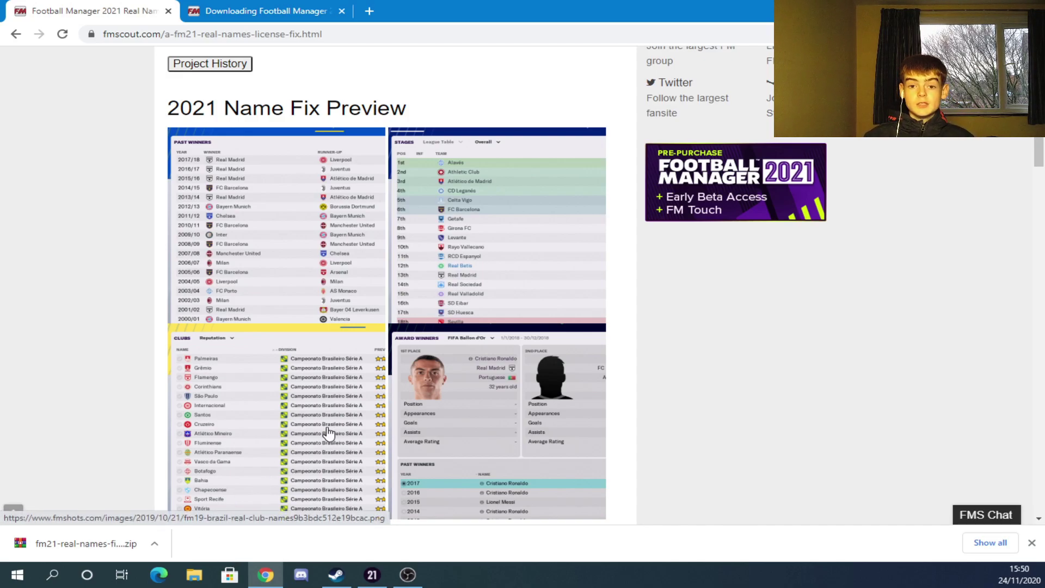
Open a file browser window and the downloaded fm21-real-names-fix-v201123.zip archive, keeping the archive window on the other monitor
key(super+e)
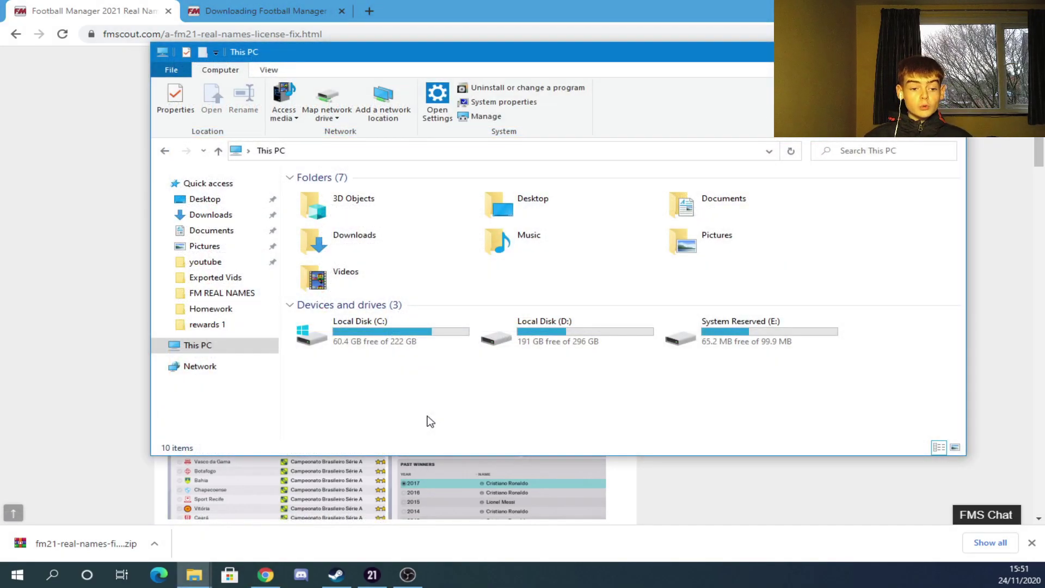
click(110, 537)
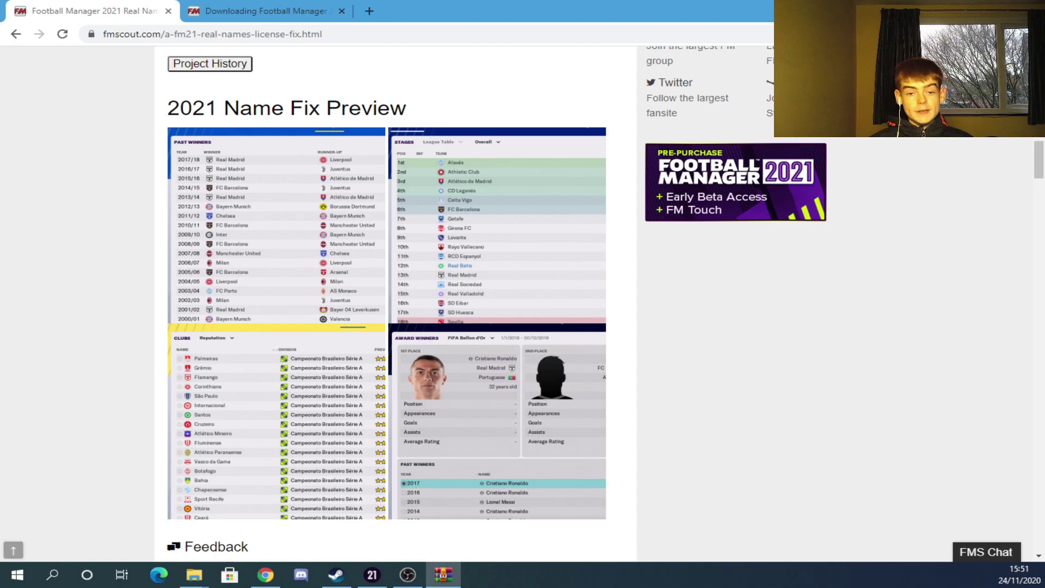
drag(2, 294, 480, 114)
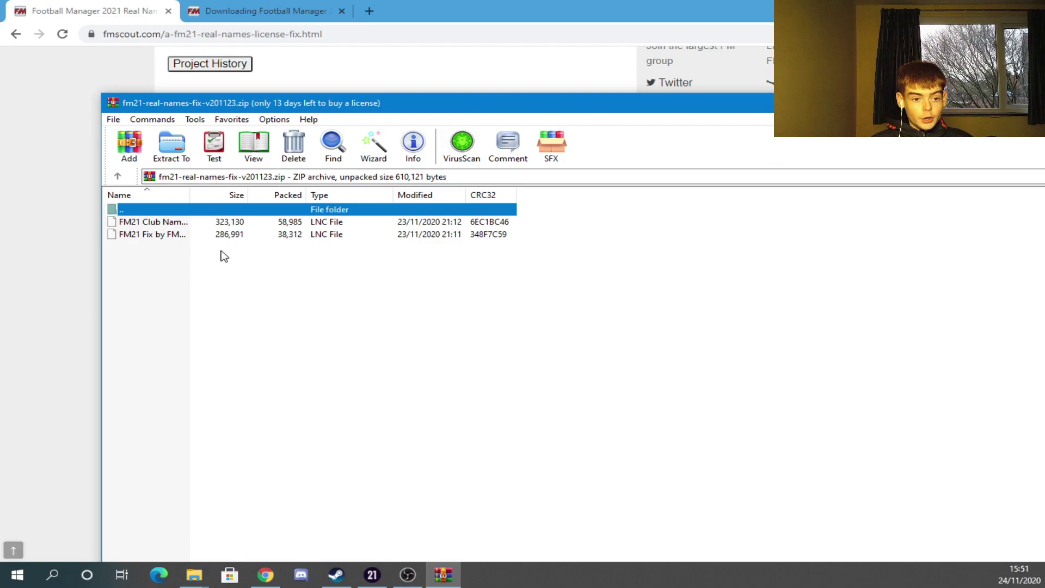
drag(382, 104, 0, 120)
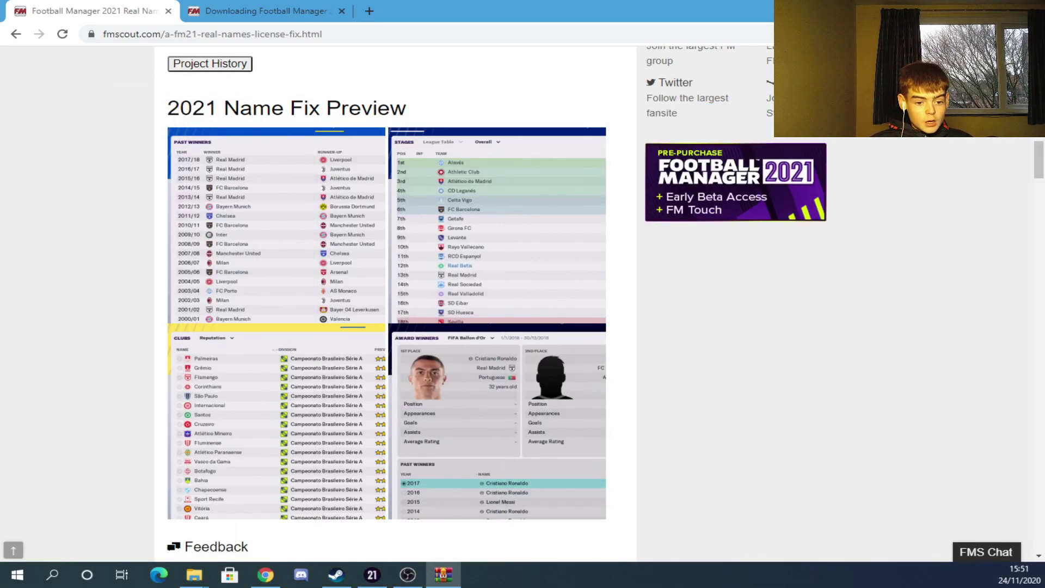
Browse the C: drive in File Explorer to the steamapps folder under Program Files (x86)\Steam
mouse_move(211, 576)
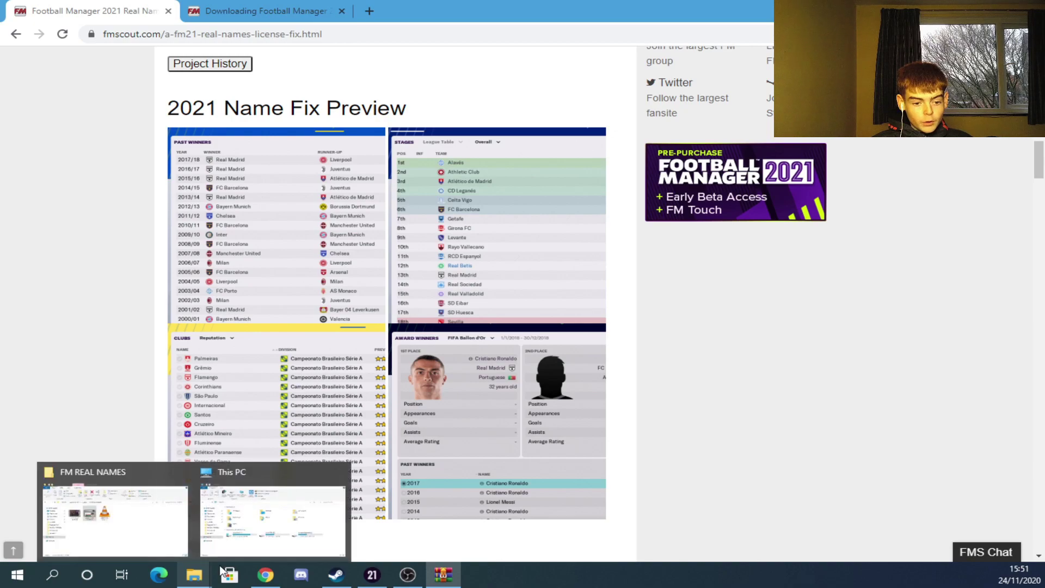
click(261, 506)
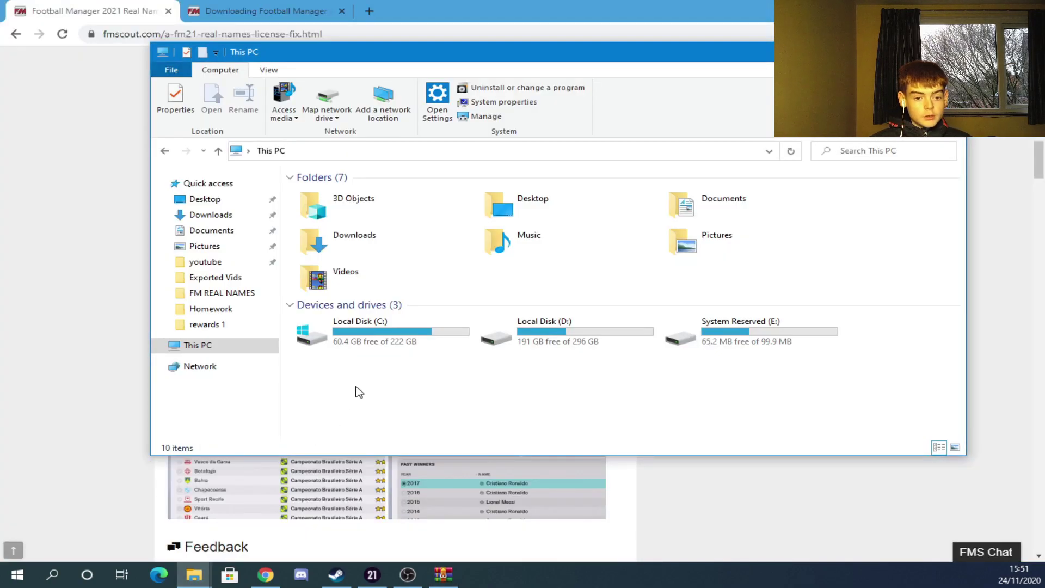
double_click(367, 343)
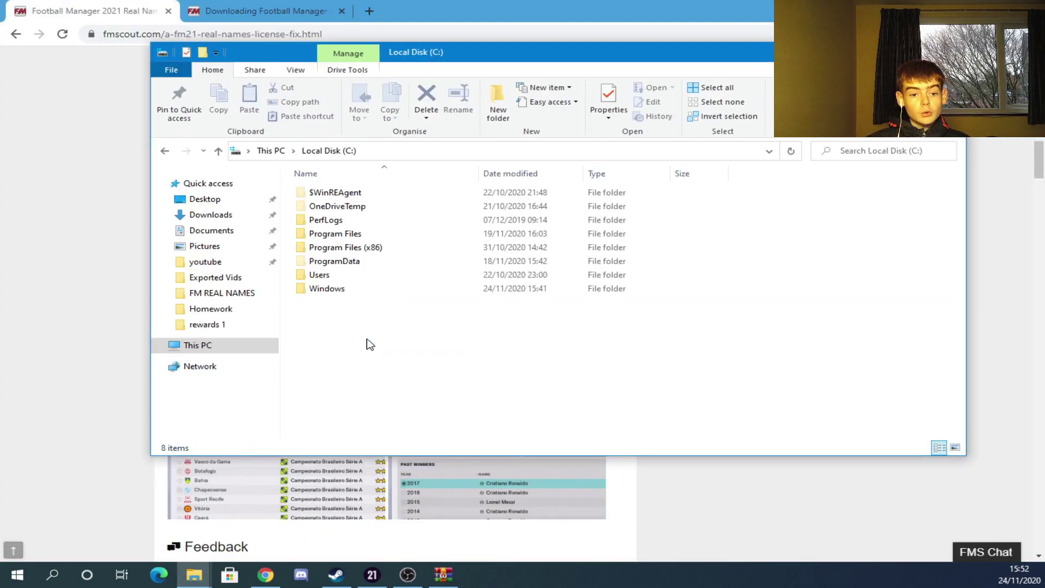
double_click(375, 254)
scroll(362, 337, down, 1)
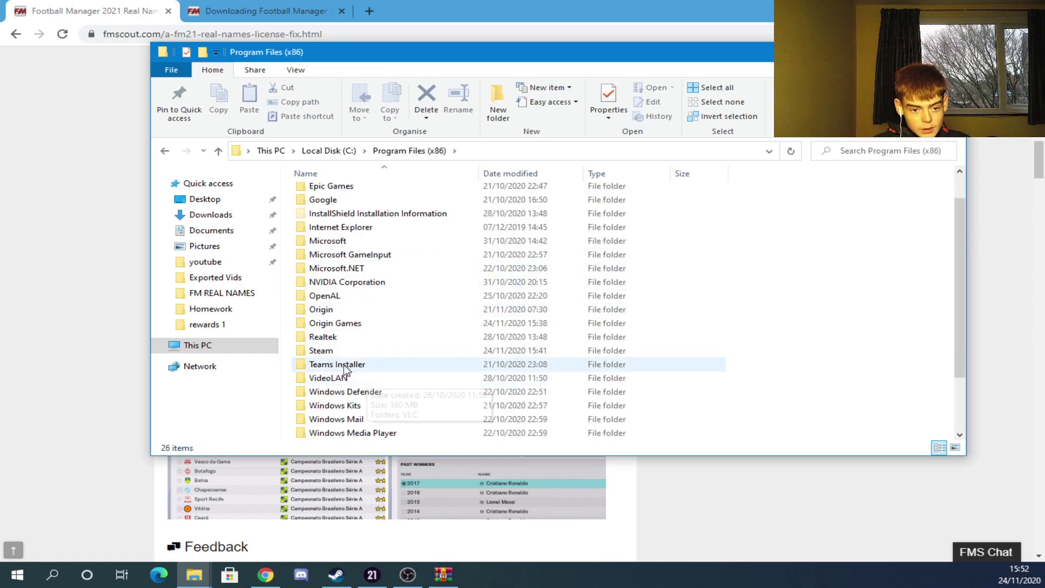
double_click(338, 351)
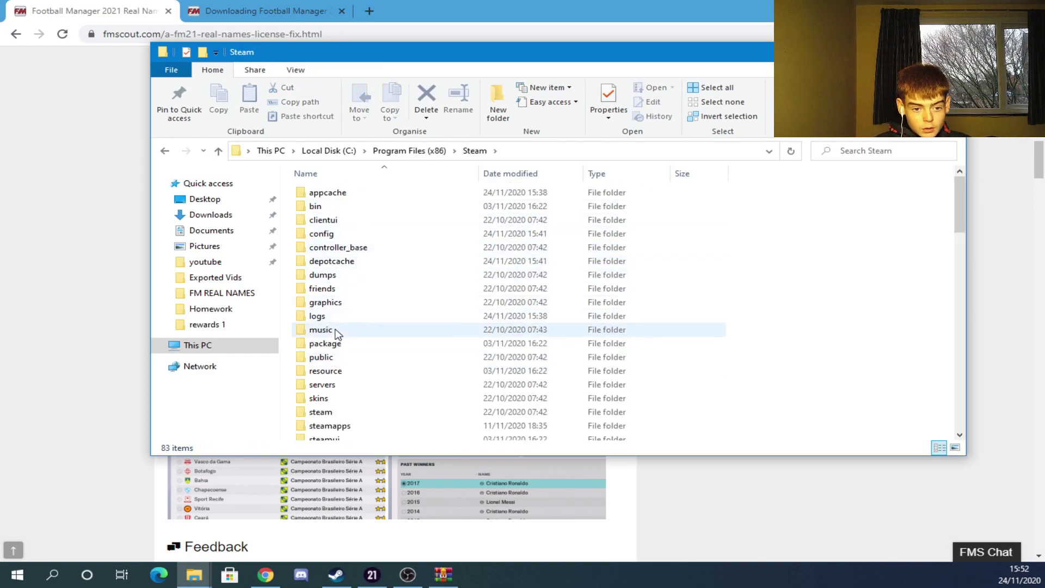
double_click(336, 426)
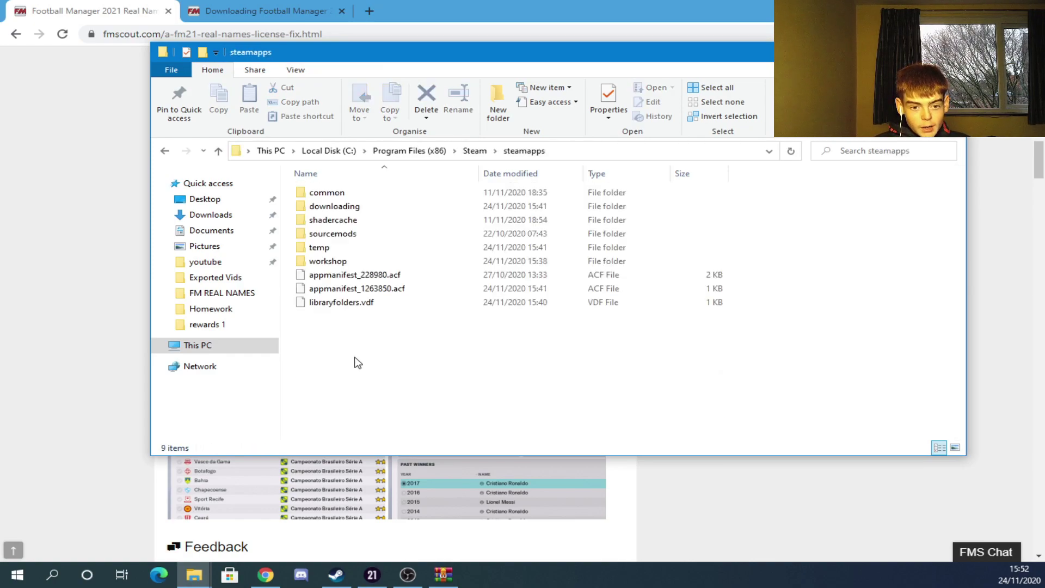
Go from steamapps to the folder common\Football Manager 2021\data\database\db\2111
double_click(359, 199)
double_click(363, 209)
double_click(362, 195)
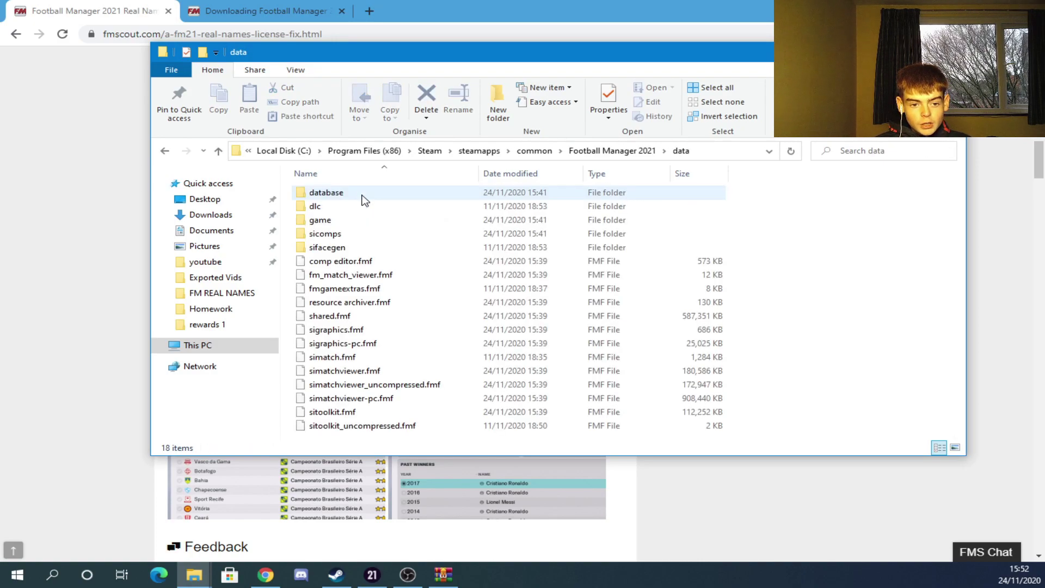
double_click(362, 195)
double_click(362, 195)
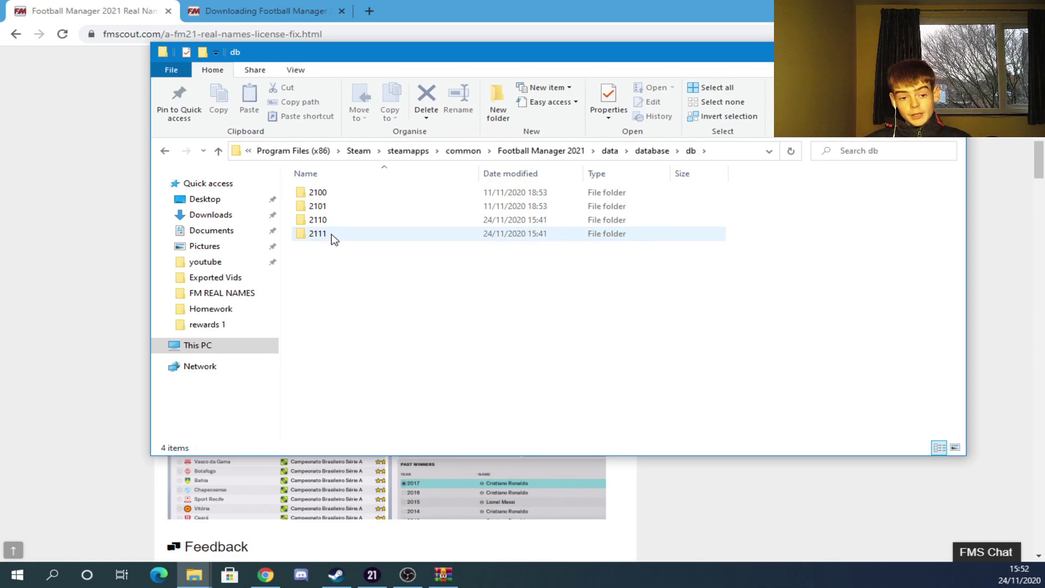
double_click(338, 239)
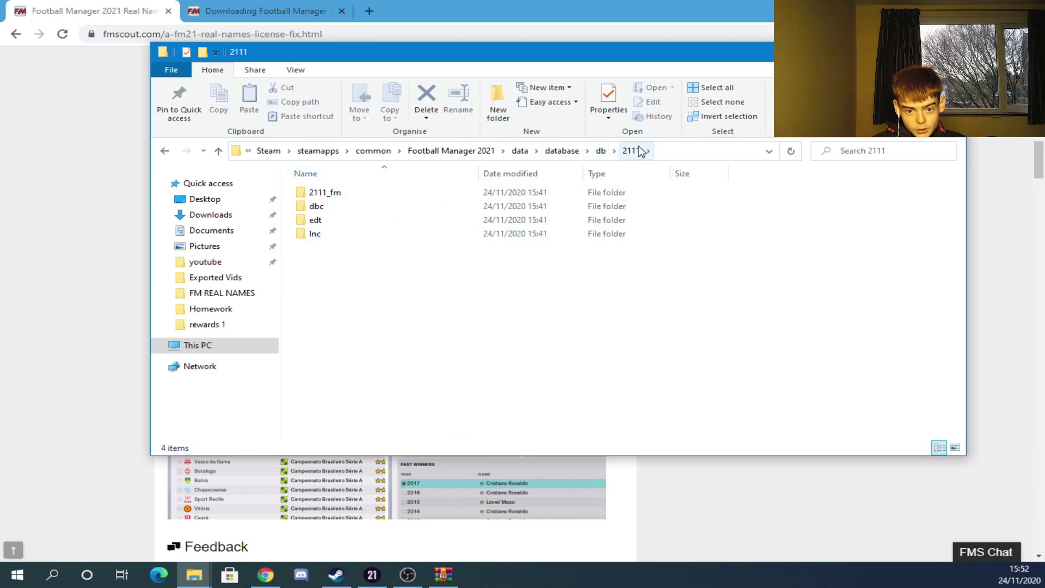
Delete fake.lnc, lic_dan_swe_fra.lnc and nleague.lnc from the lnc\all subfolder of 2111
scroll(116, 273, down, 5)
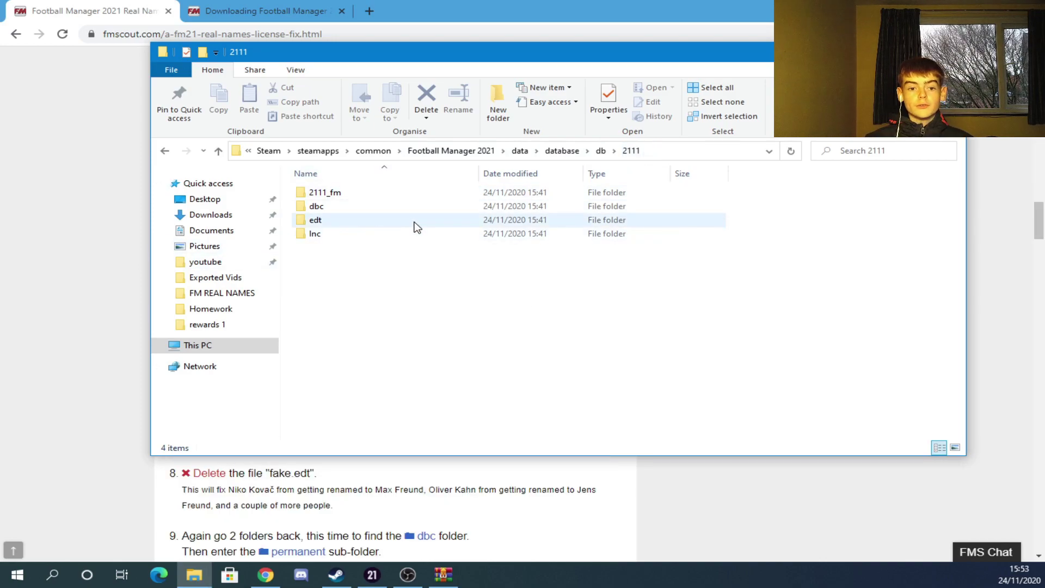
double_click(338, 234)
double_click(332, 194)
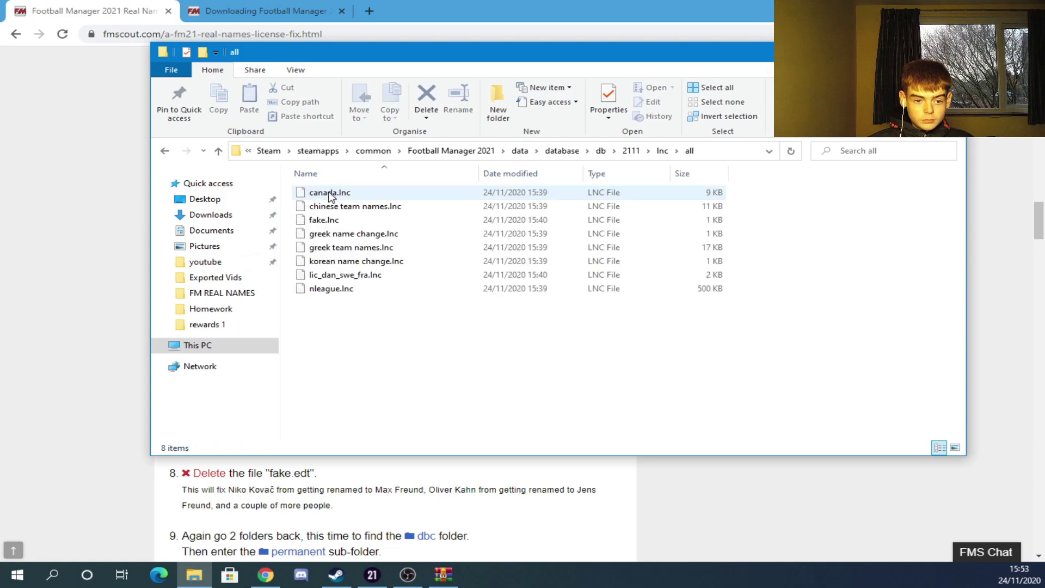
click(360, 291)
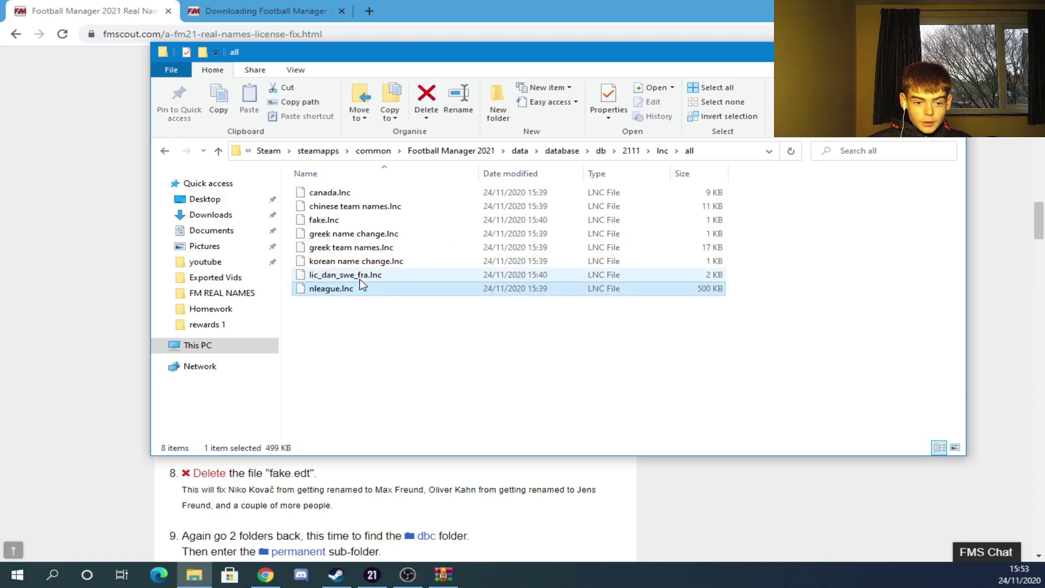
ctrl+click(330, 221)
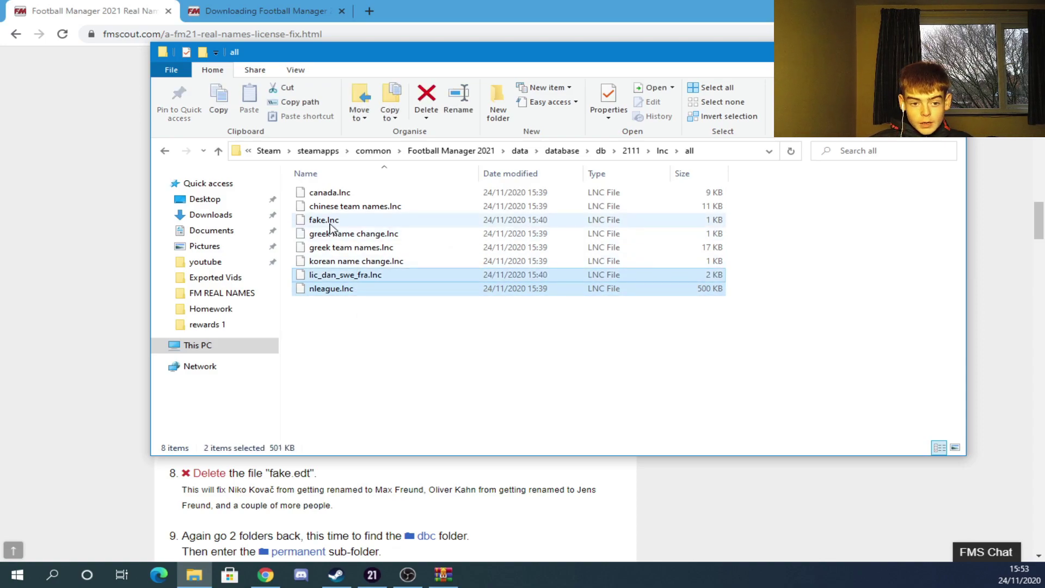
key(Delete)
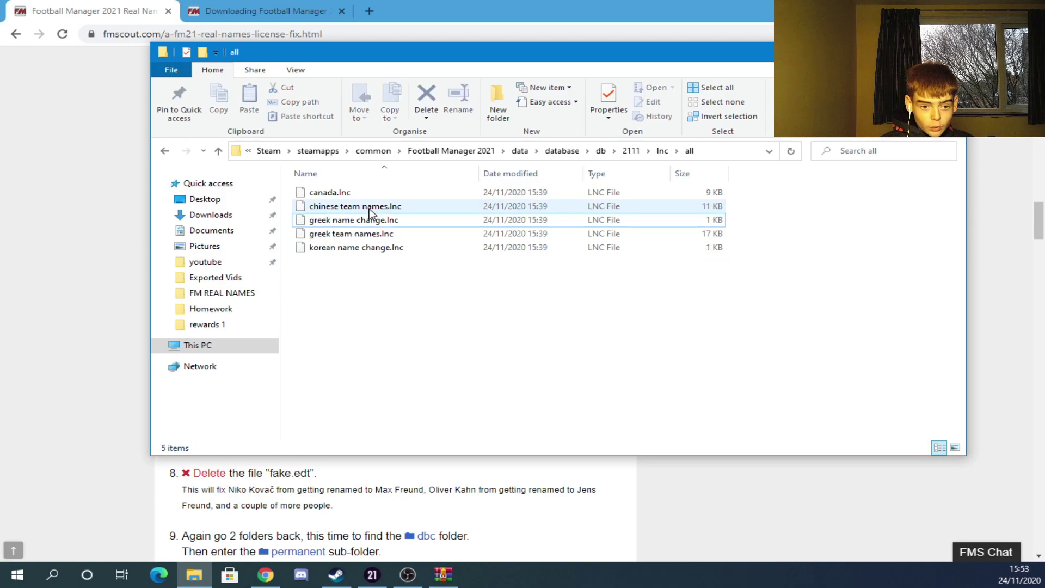
Extract the FM21 Club Names and FM21 Fix LNC files from the downloaded archive into the lnc\all folder
drag(0, 231, 304, 193)
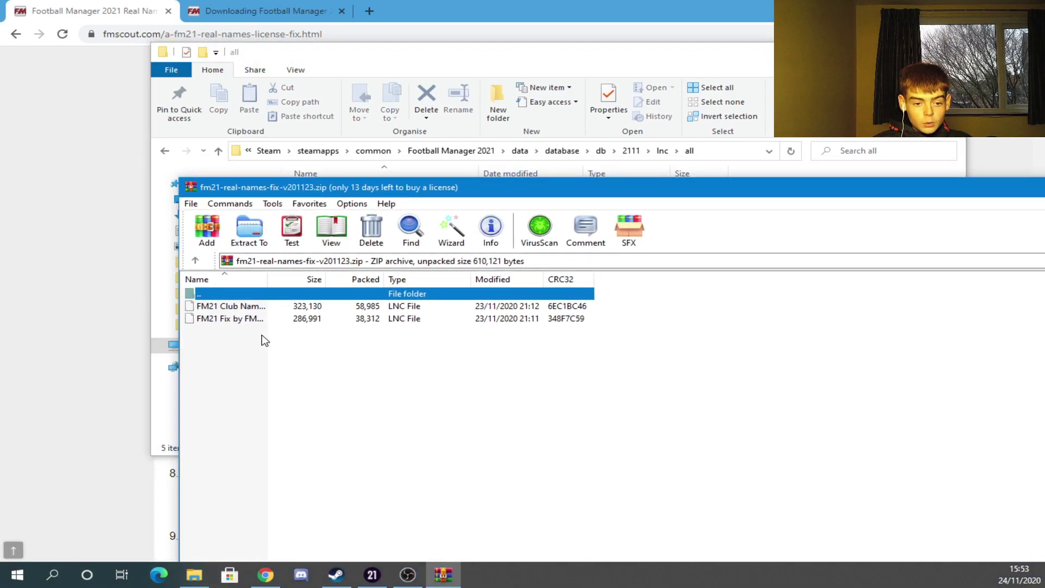
click(263, 341)
drag(245, 341, 796, 174)
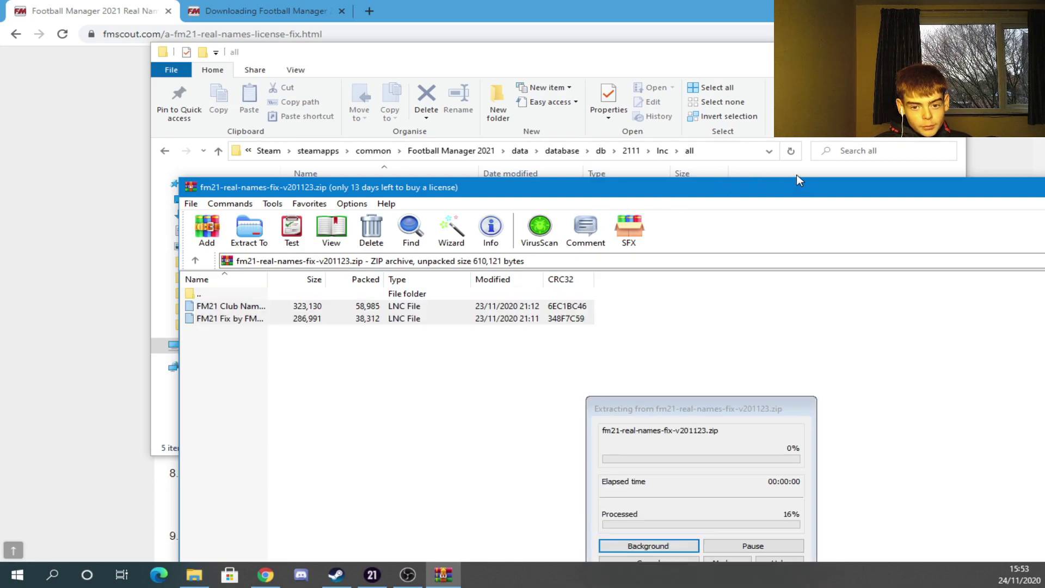
click(787, 393)
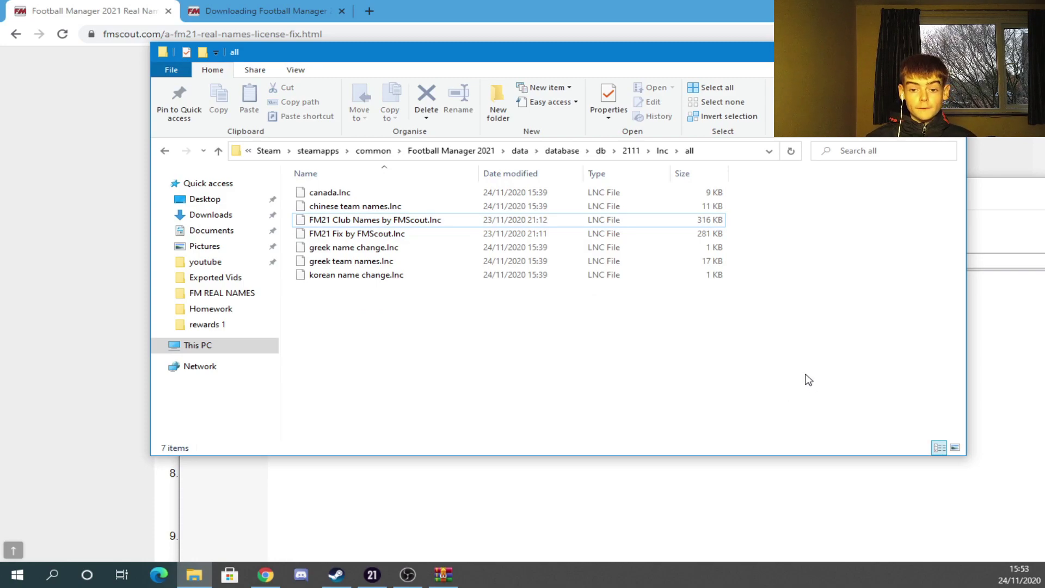
Delete fake.edt from the edt\permanent subfolder of db\2111
click(601, 152)
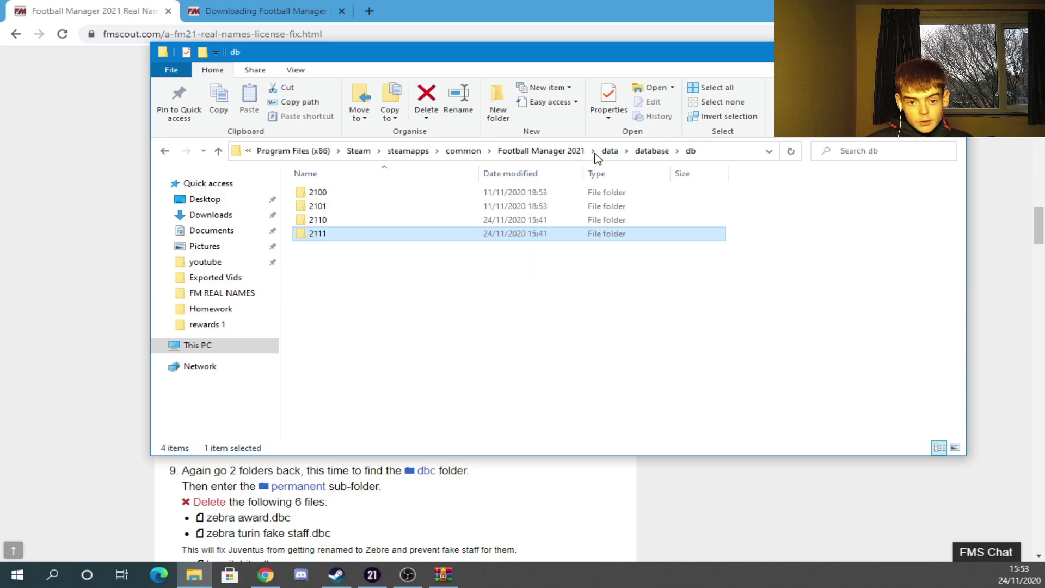
double_click(342, 235)
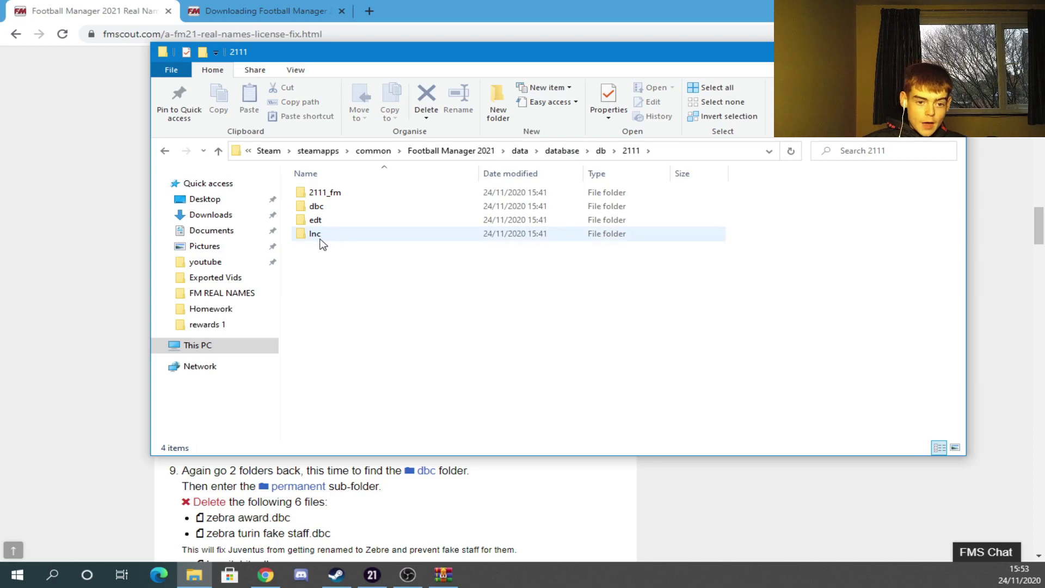
double_click(334, 223)
double_click(338, 196)
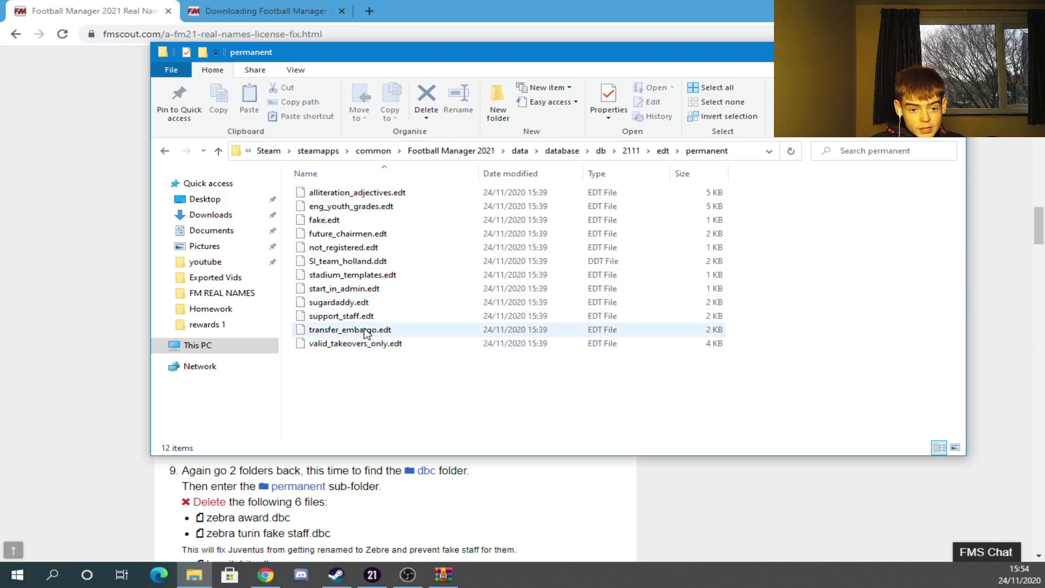
click(337, 221)
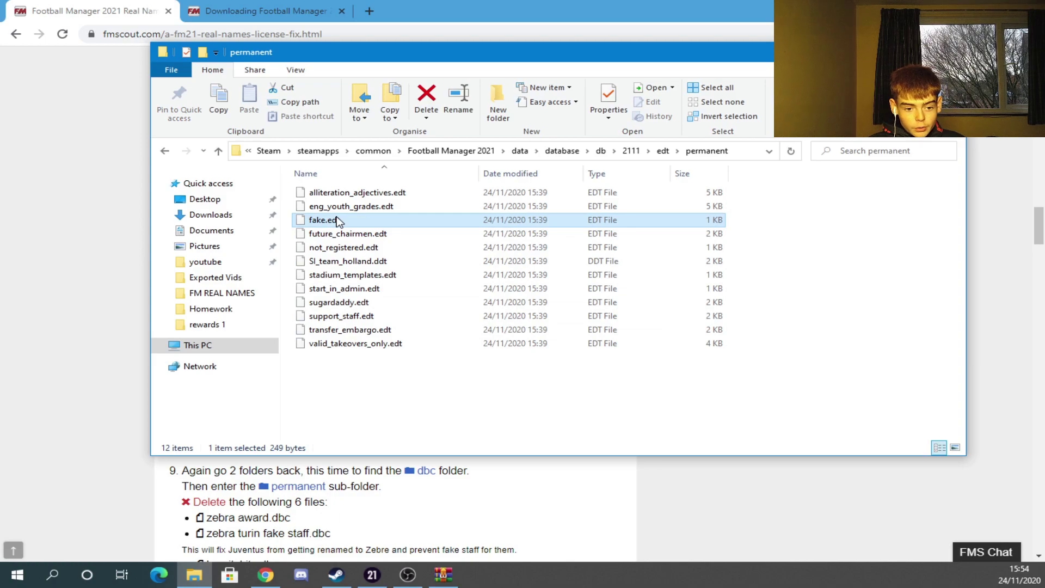
key(Delete)
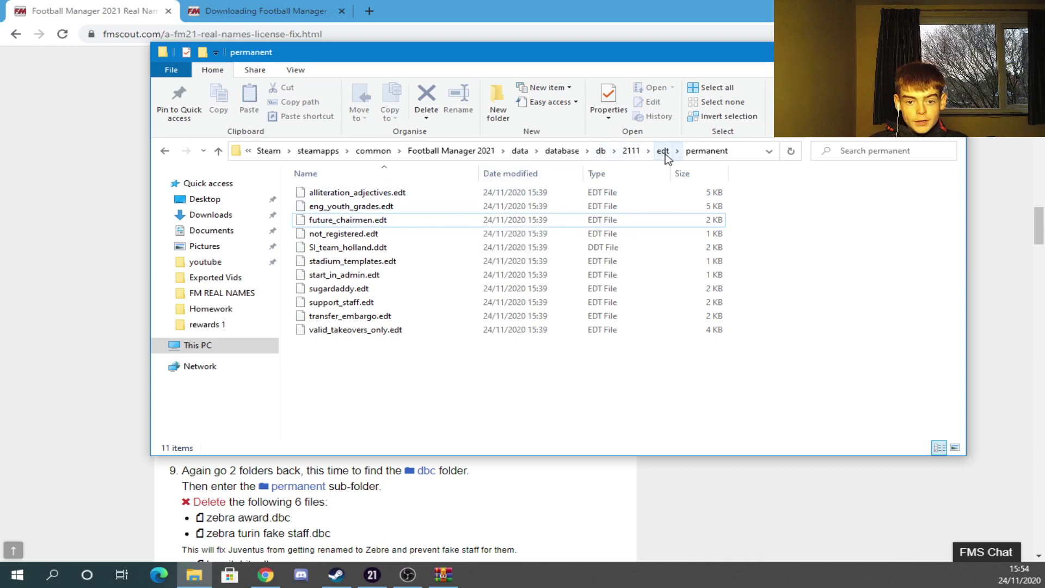
Delete zebra award.dbc and zebra turin fake staff.dbc from the dbc\permanent subfolder of db\2111
click(643, 153)
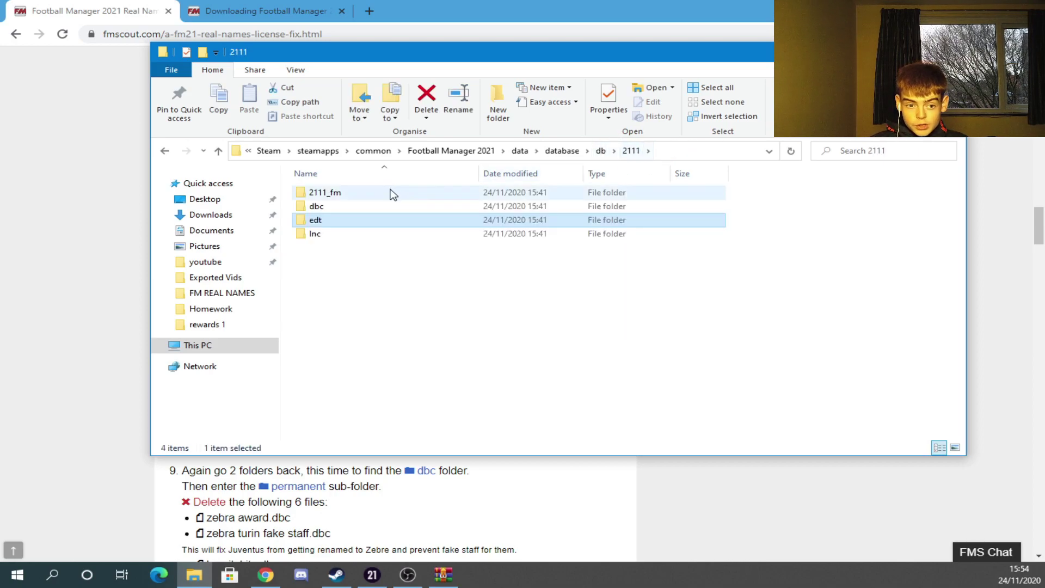
click(420, 210)
double_click(420, 211)
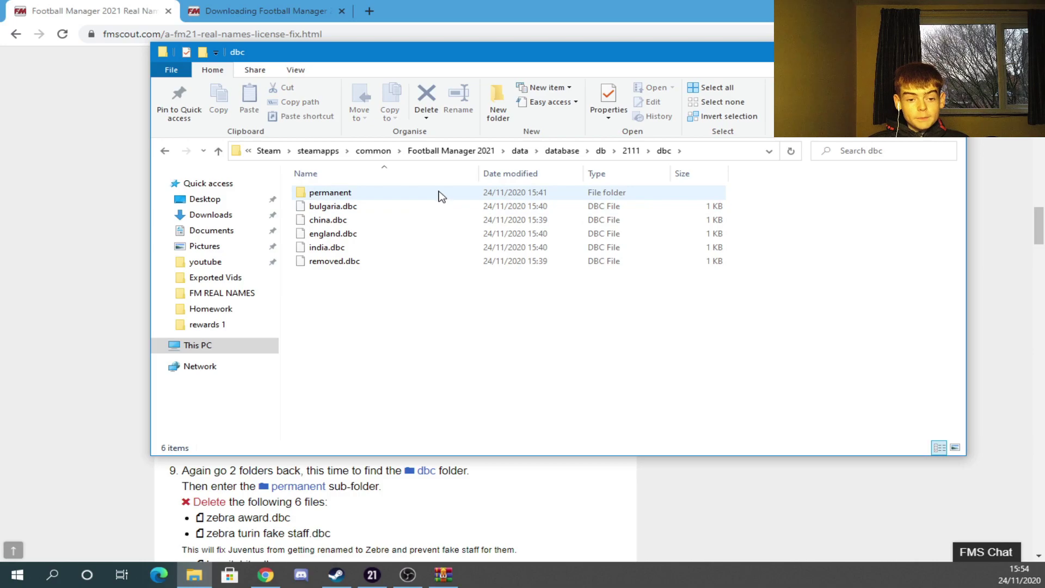
double_click(442, 194)
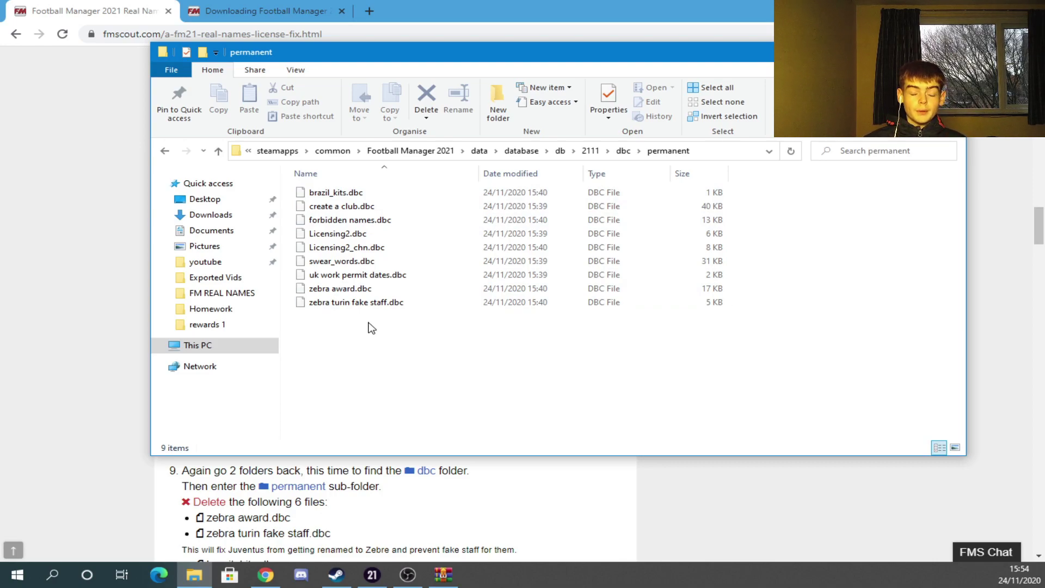
drag(354, 318, 354, 282)
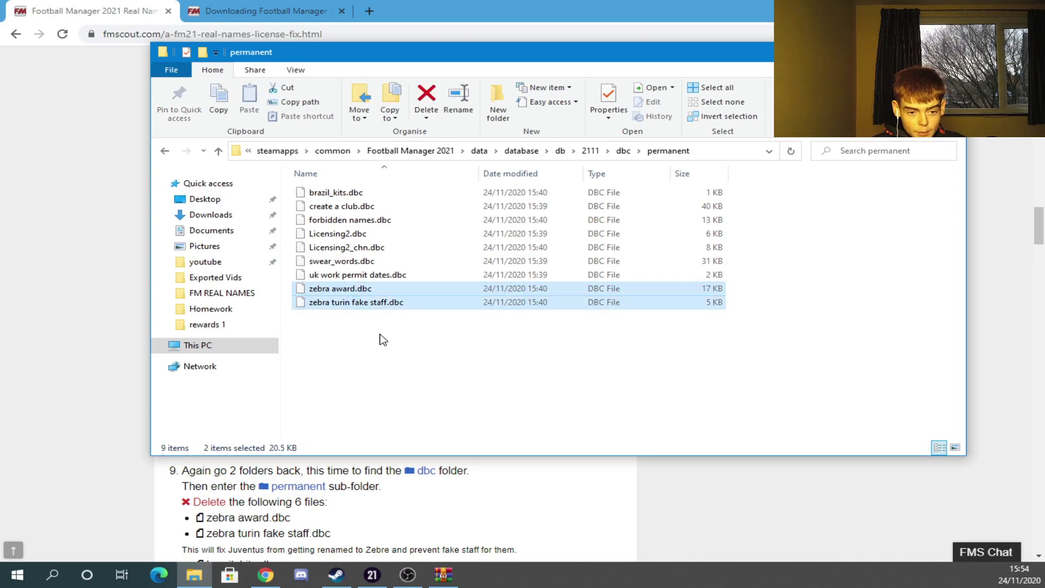
key(Delete)
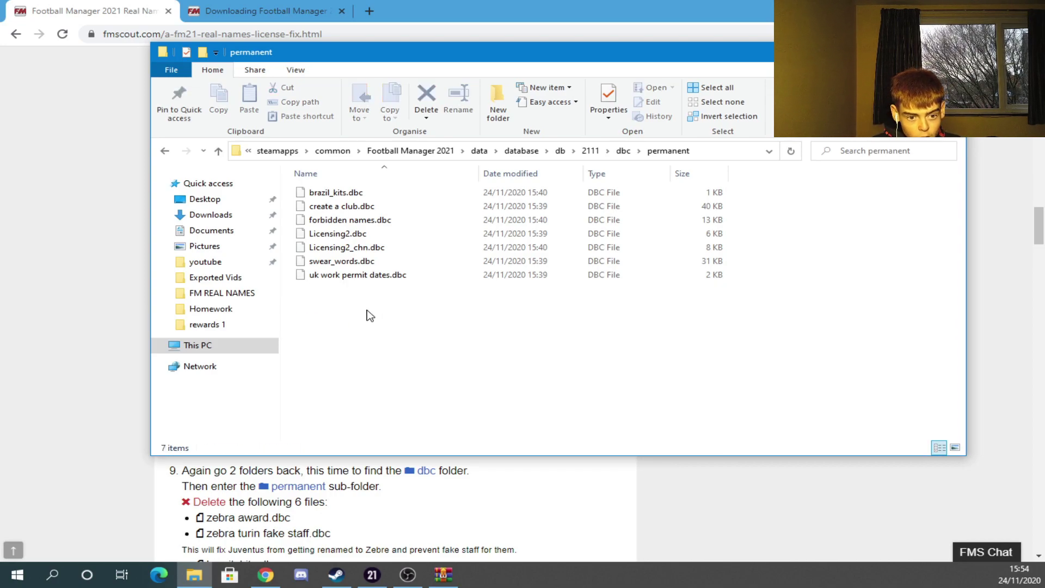
Delete Licensing2.dbc, Licensing2_chn.dbc, brazil_kits.dbc and forbidden names.dbc from the dbc\permanent folder
click(357, 235)
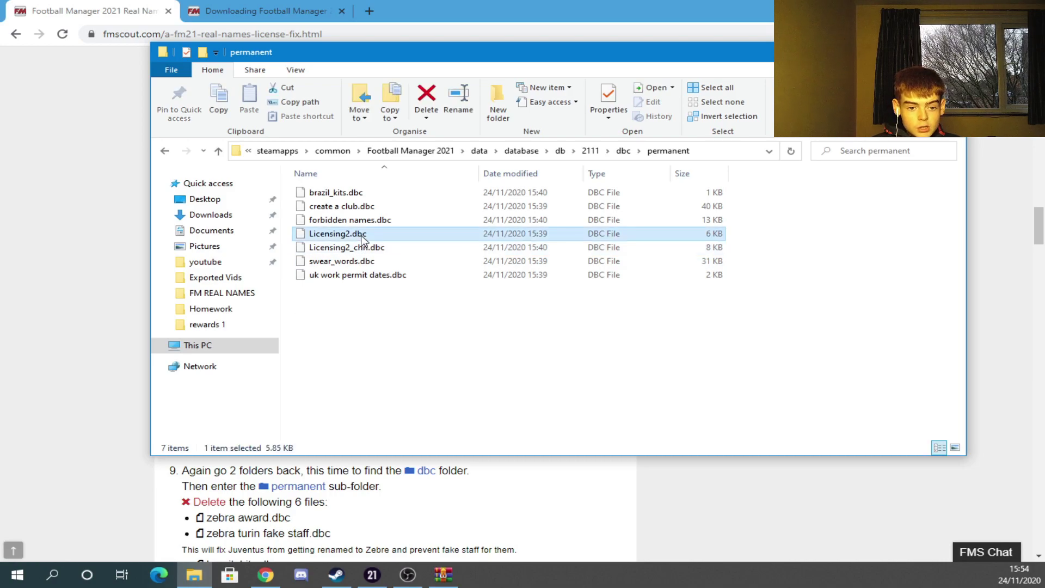
key(Delete)
click(378, 239)
key(Delete)
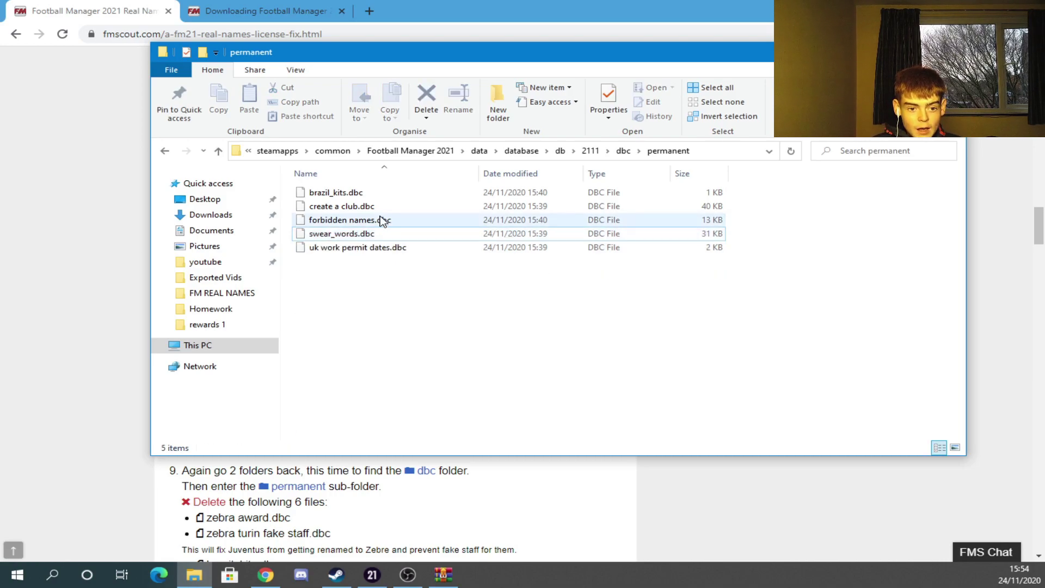
click(369, 197)
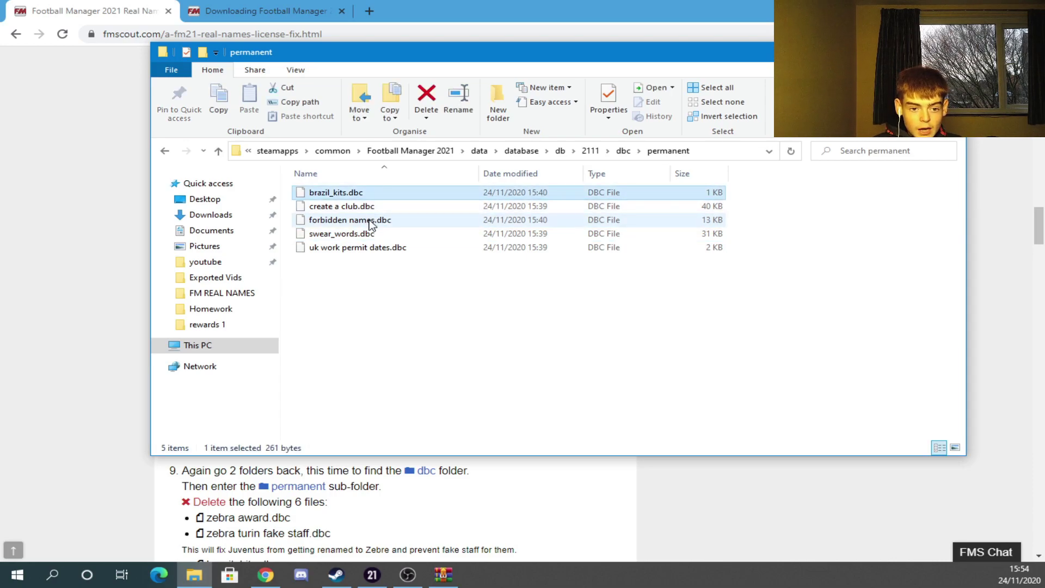
key(Delete)
click(375, 206)
key(Delete)
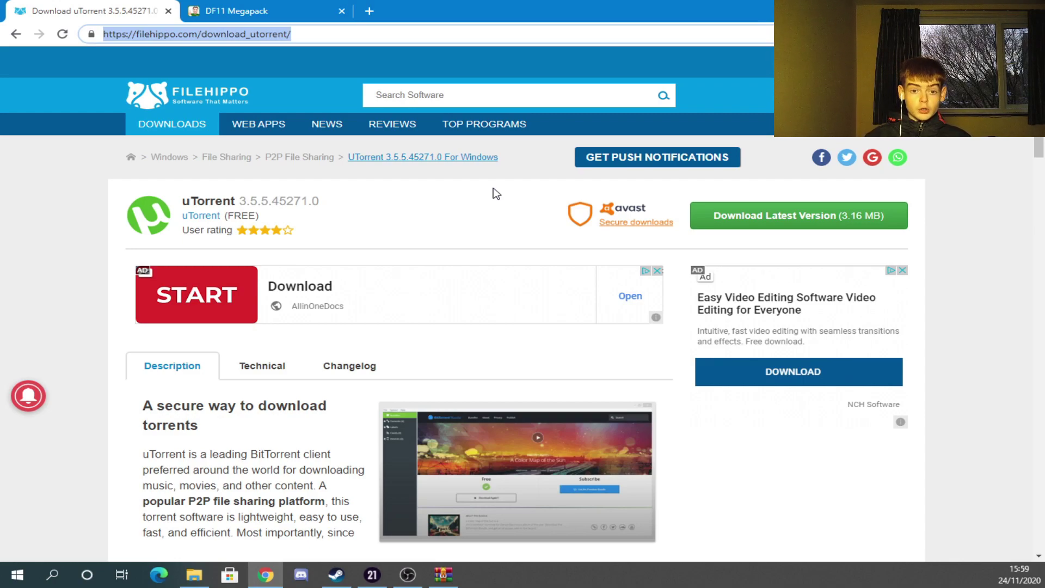
Review the torrent download details on the DF11 Megapack page and open the Megapack's torrent download page
click(287, 9)
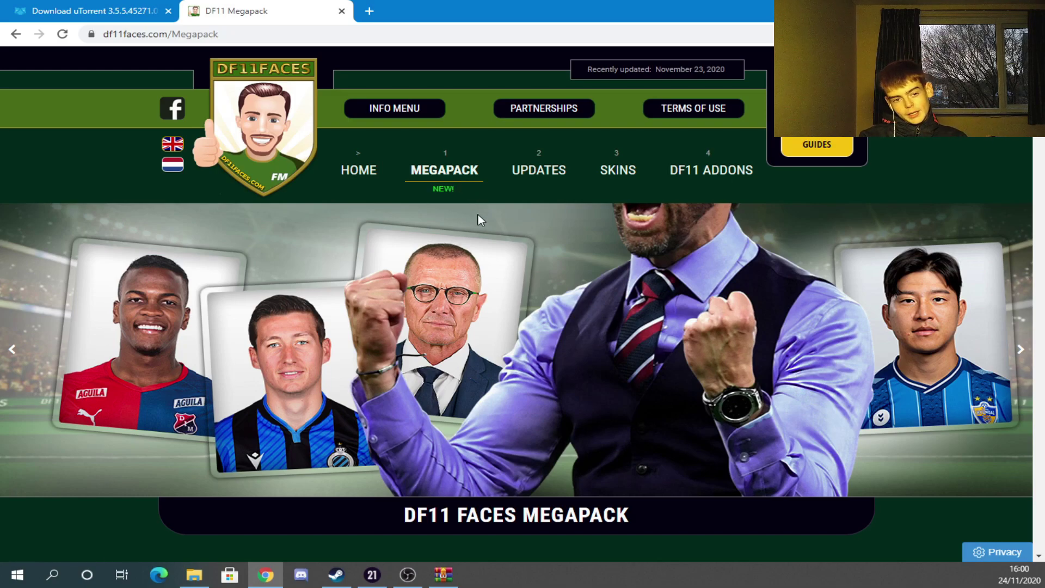
scroll(473, 282, down, 3)
scroll(515, 224, down, 12)
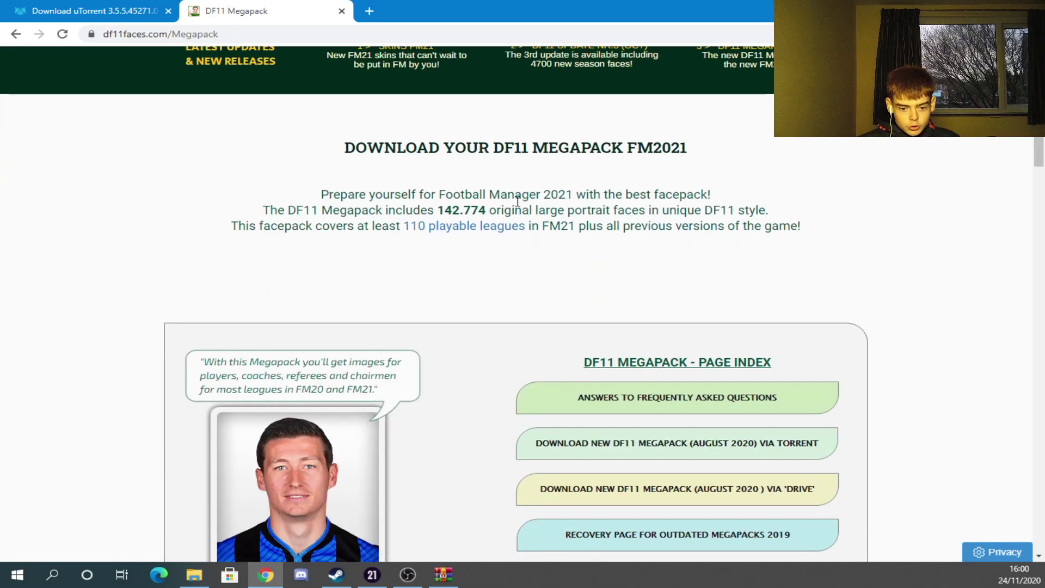
scroll(509, 185, down, 12)
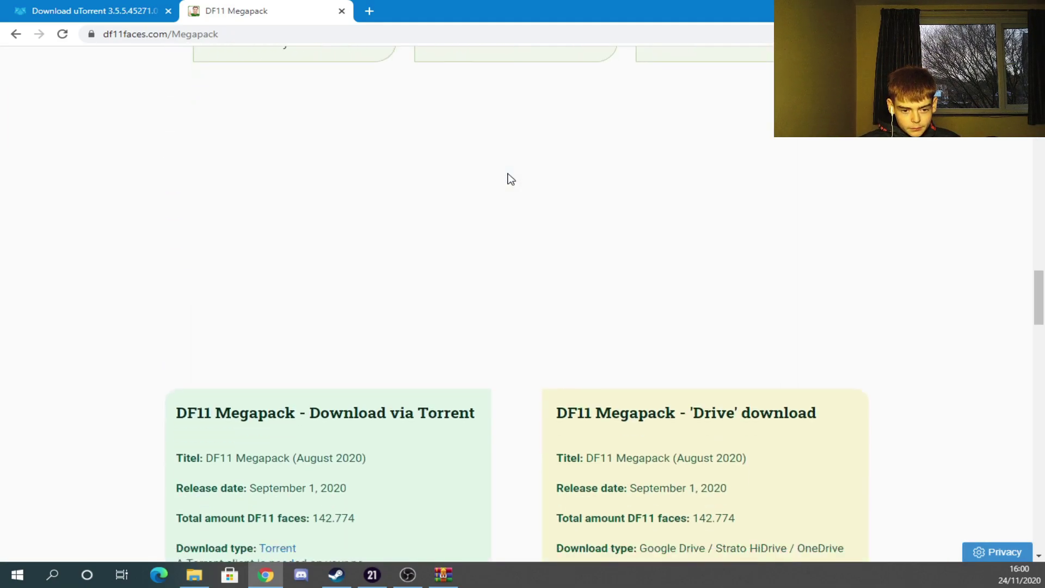
scroll(507, 178, down, 1)
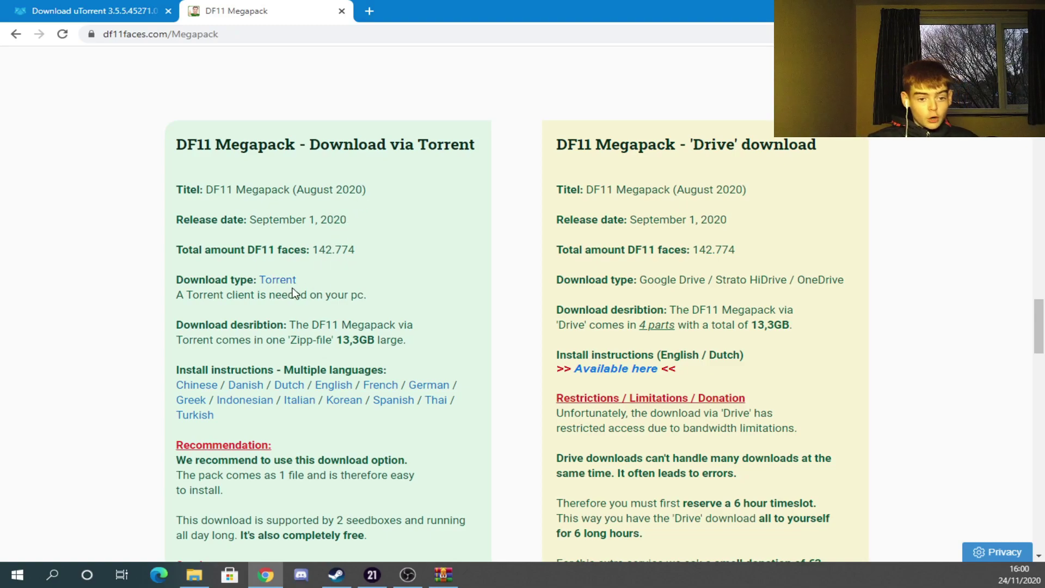
scroll(281, 287, down, 1)
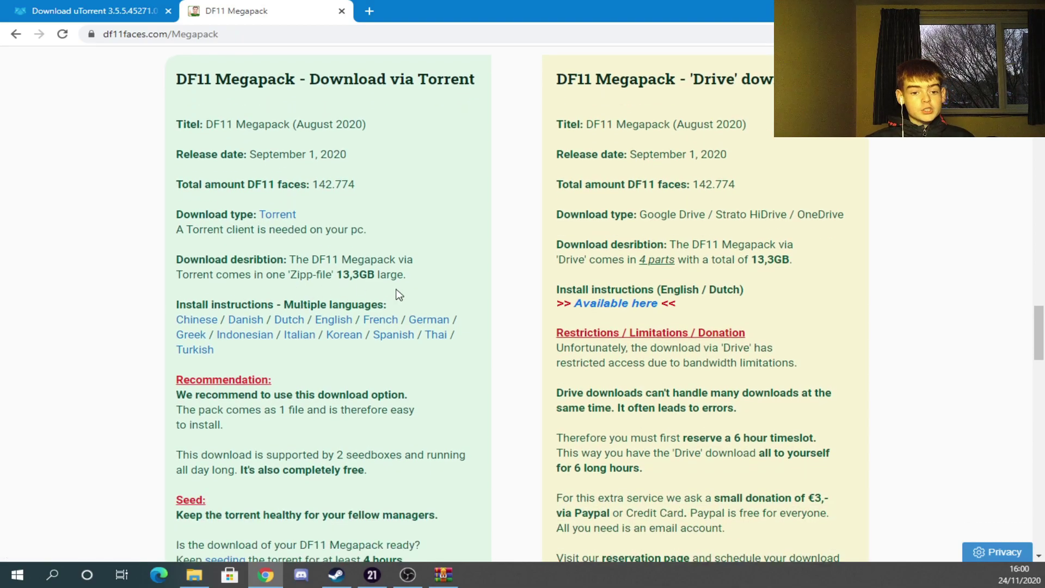
drag(338, 273, 375, 274)
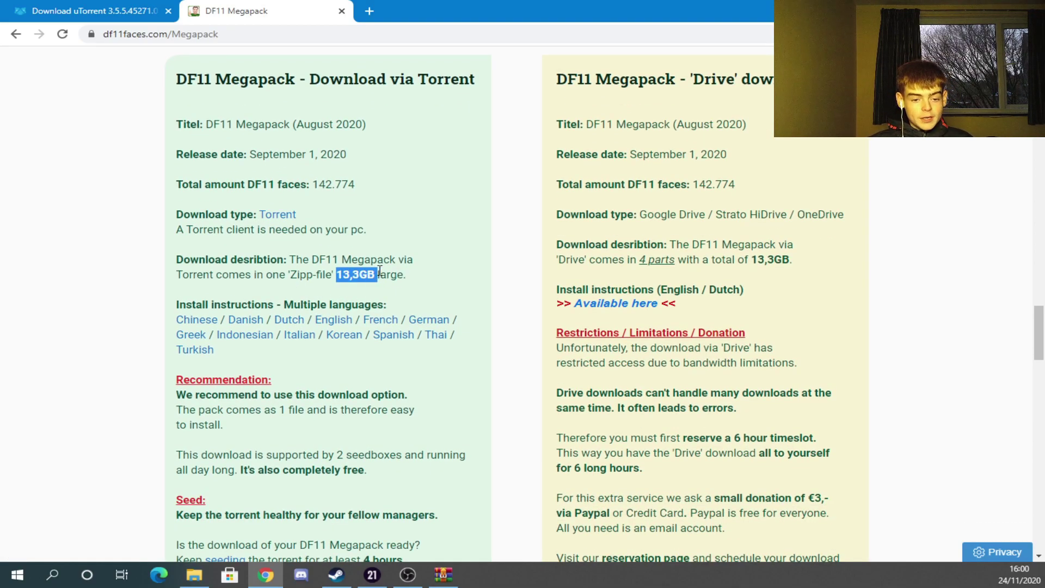
click(432, 251)
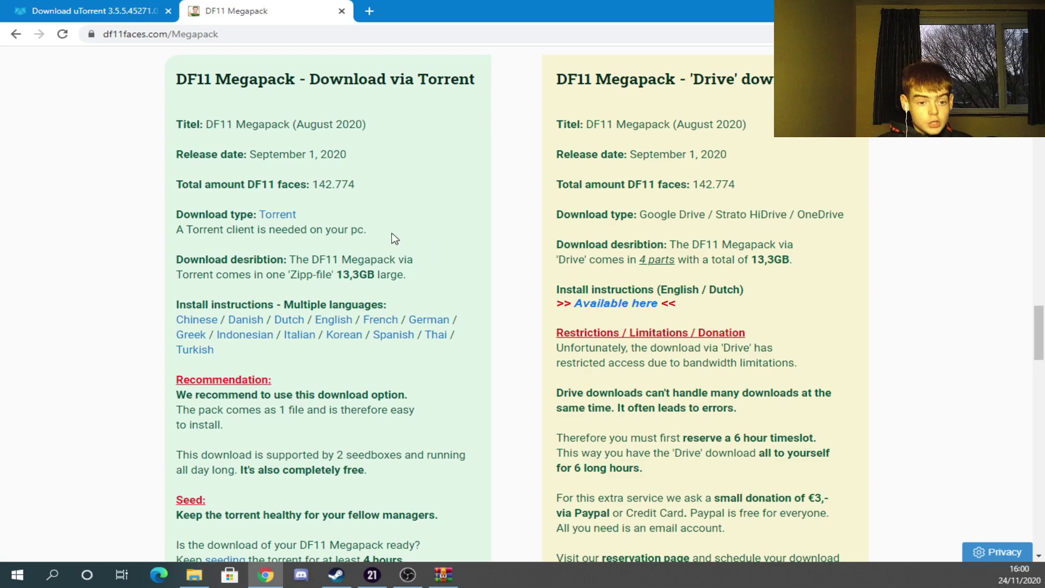
scroll(315, 217, down, 2)
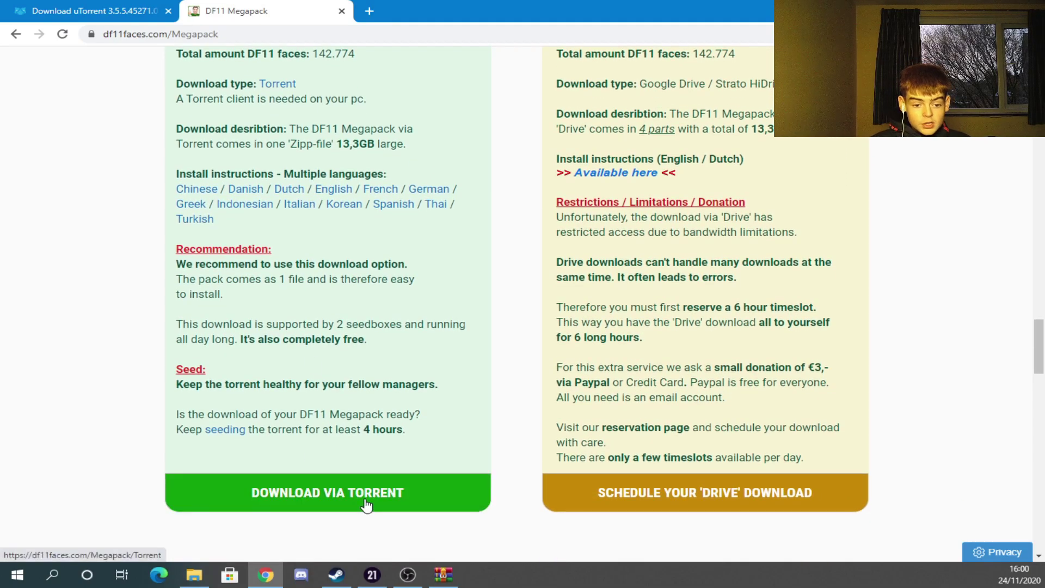
click(364, 497)
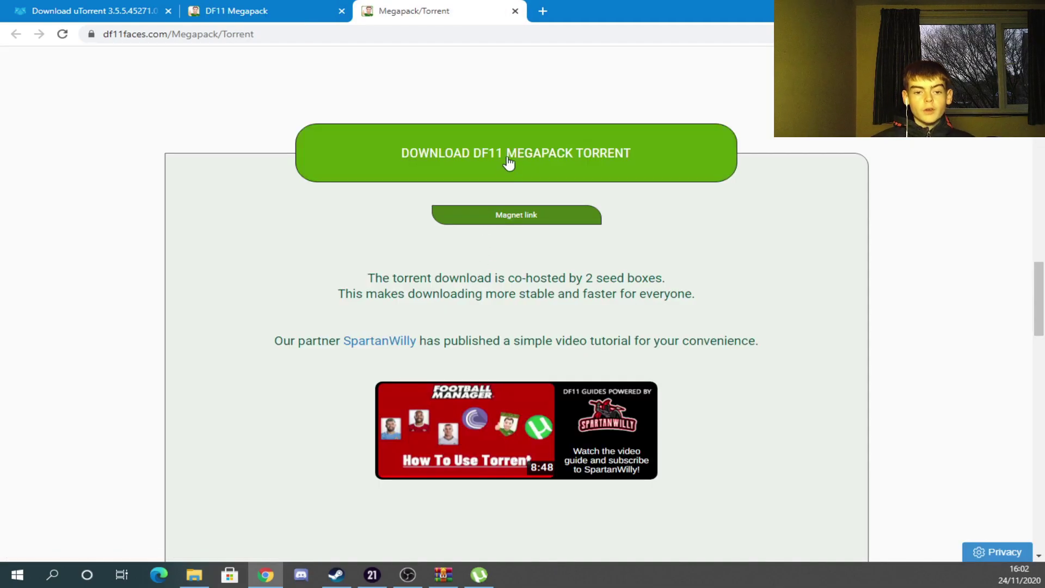
Download the DF11 Megapack torrent and add it to µTorrent, saving DF11 Megapack (August 2020).zip to the Downloads folder
click(621, 174)
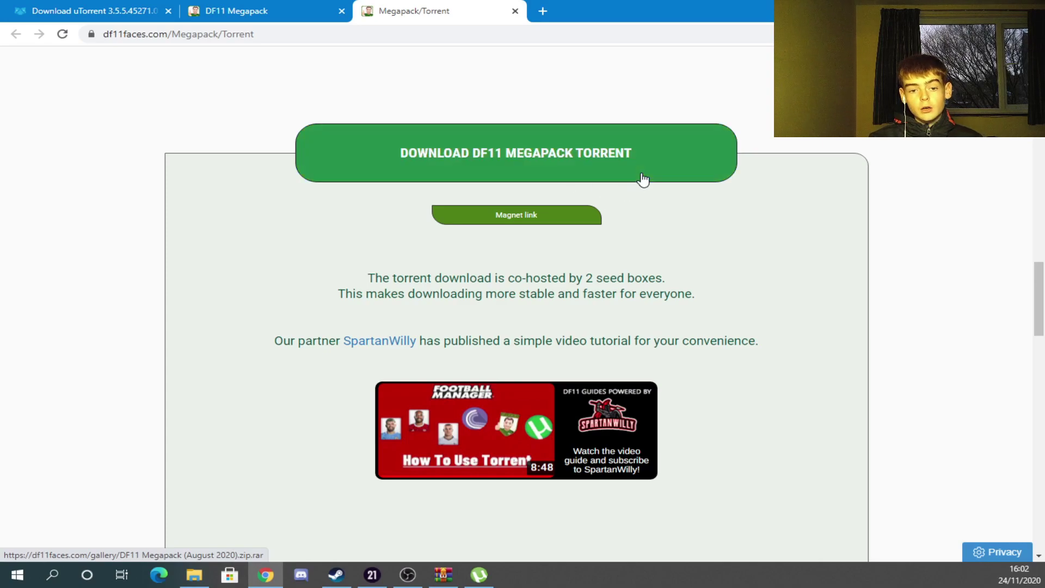
click(64, 544)
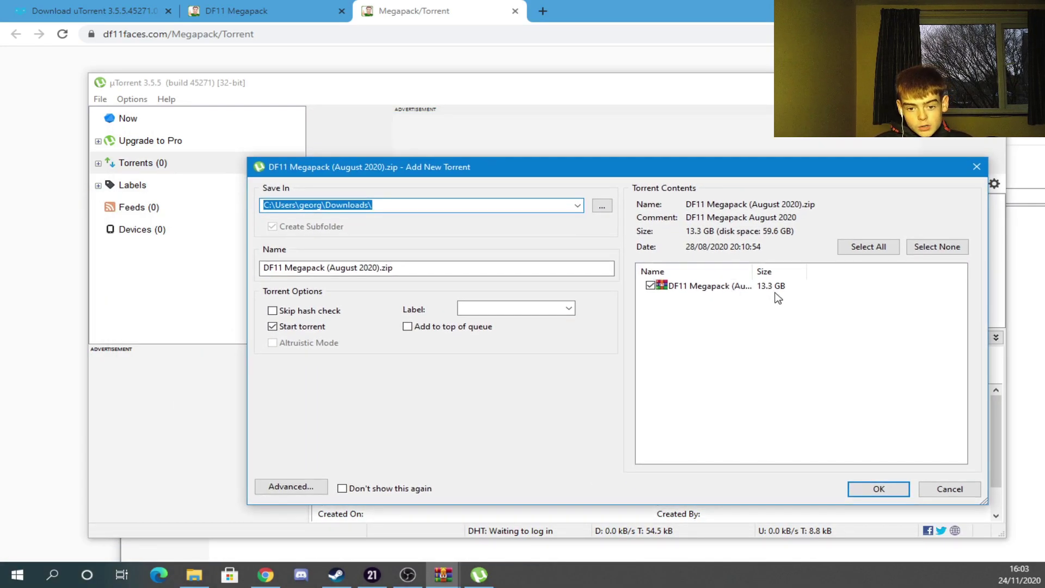
click(879, 489)
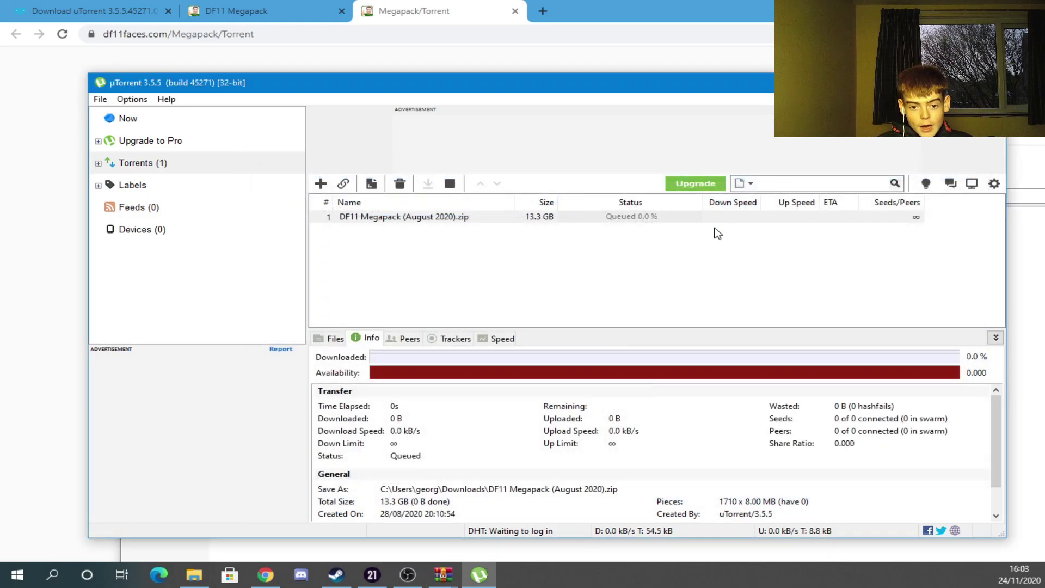
right_click(657, 217)
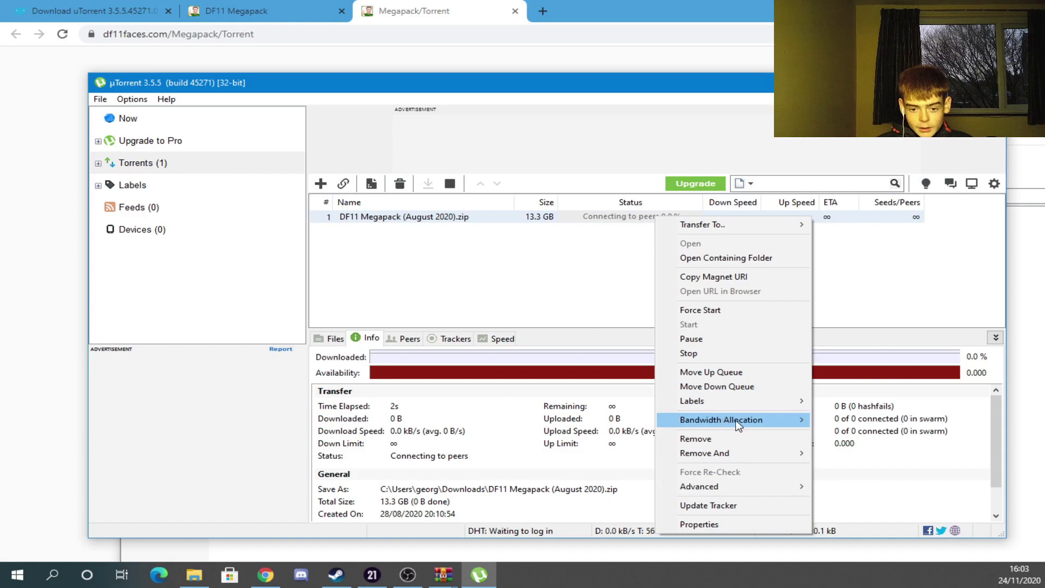
click(838, 421)
click(525, 276)
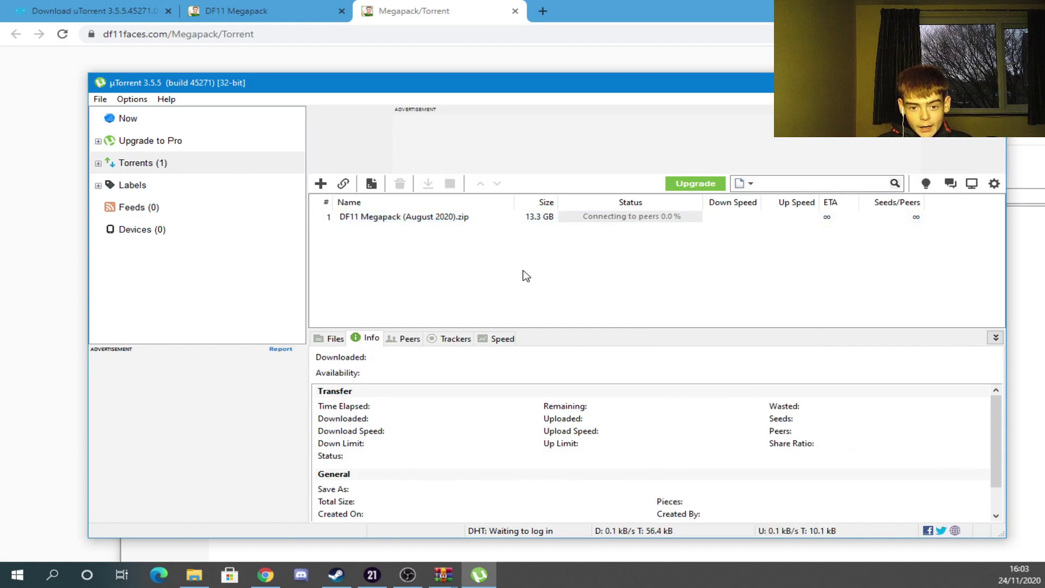
Remove the DF11 Megapack (August 2020).zip torrent from µTorrent and close the program
click(476, 218)
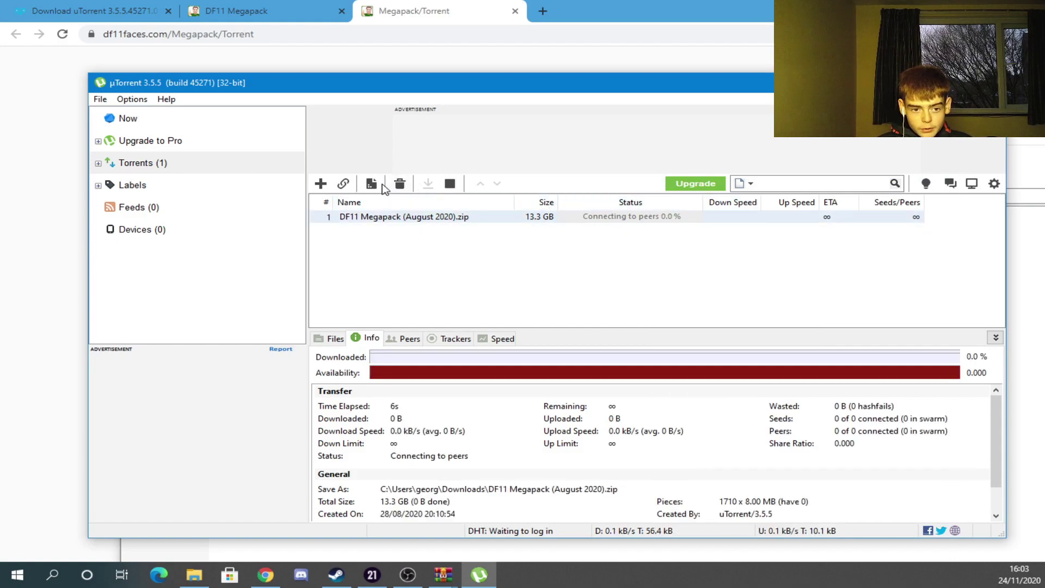
right_click(472, 216)
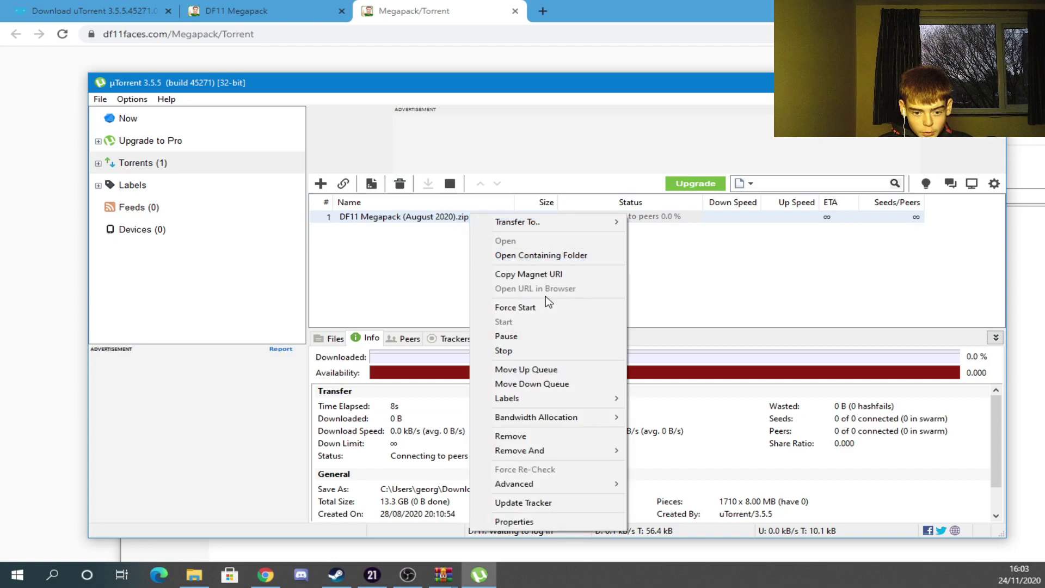
click(530, 436)
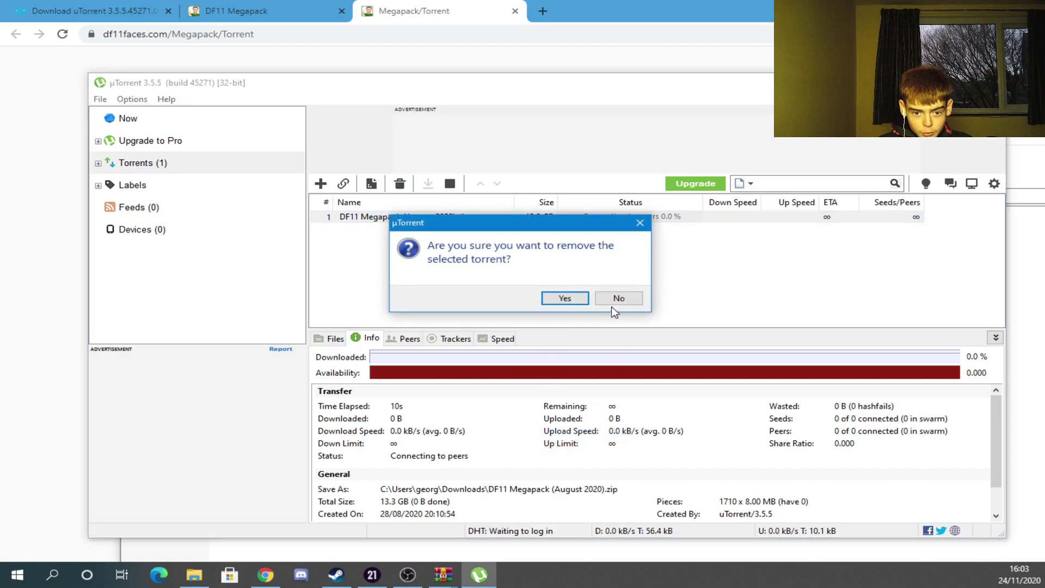
click(563, 299)
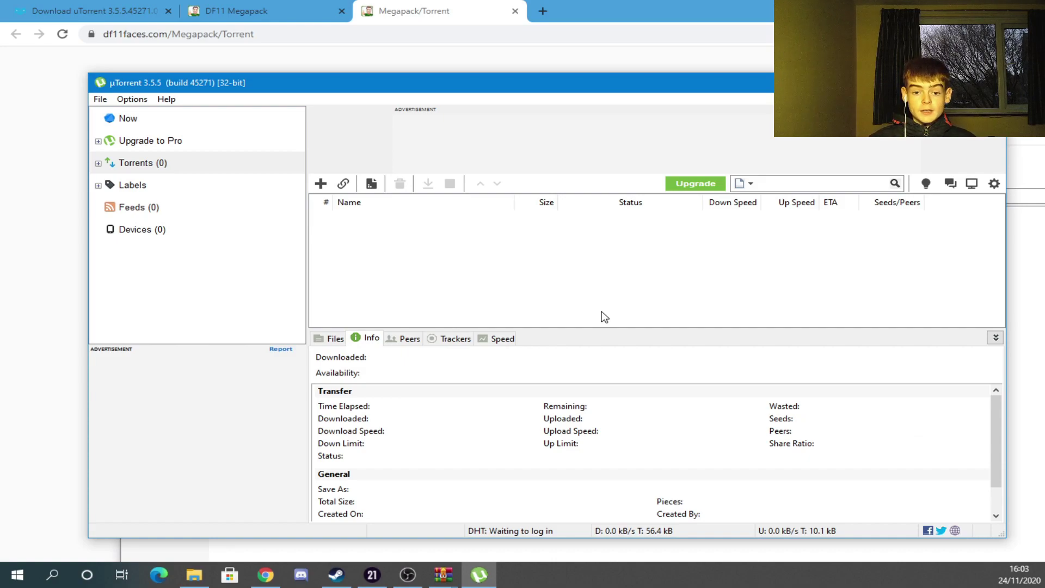
key(alt+F4)
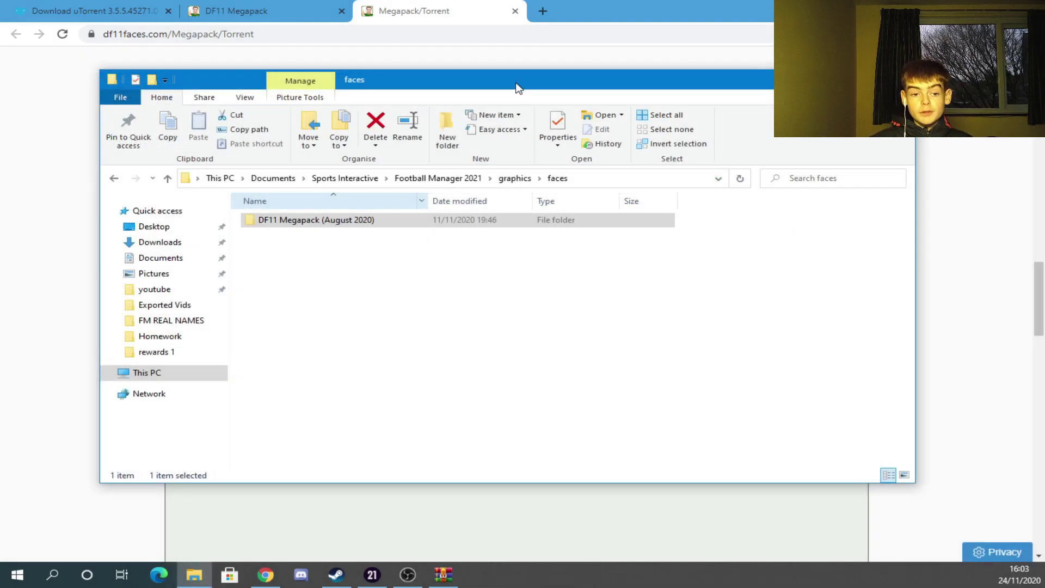
Trace the facepack's install location from Documents through Sports Interactive\Football Manager 2021\graphics to the faces folder
click(520, 283)
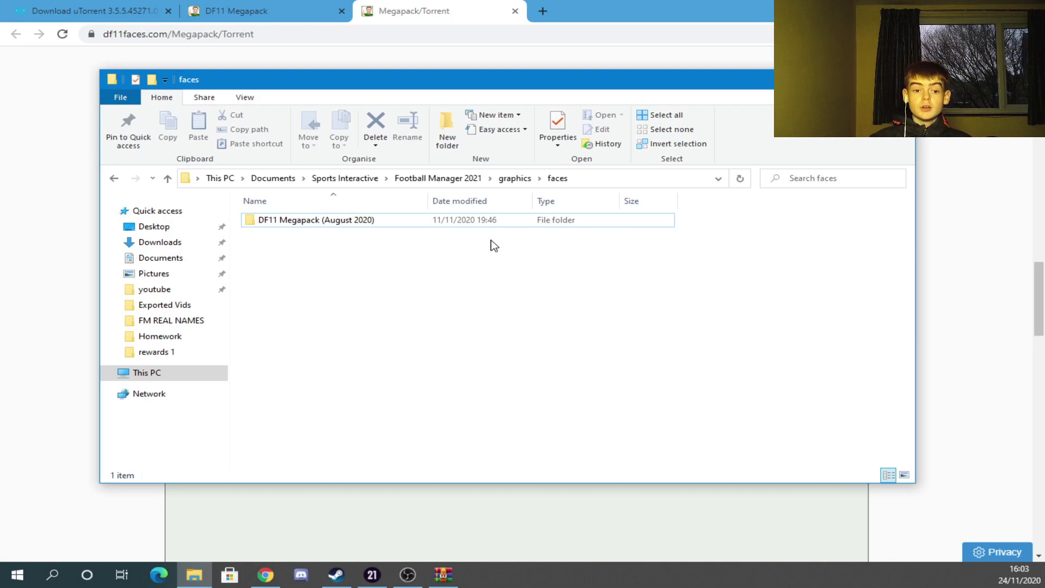
click(442, 223)
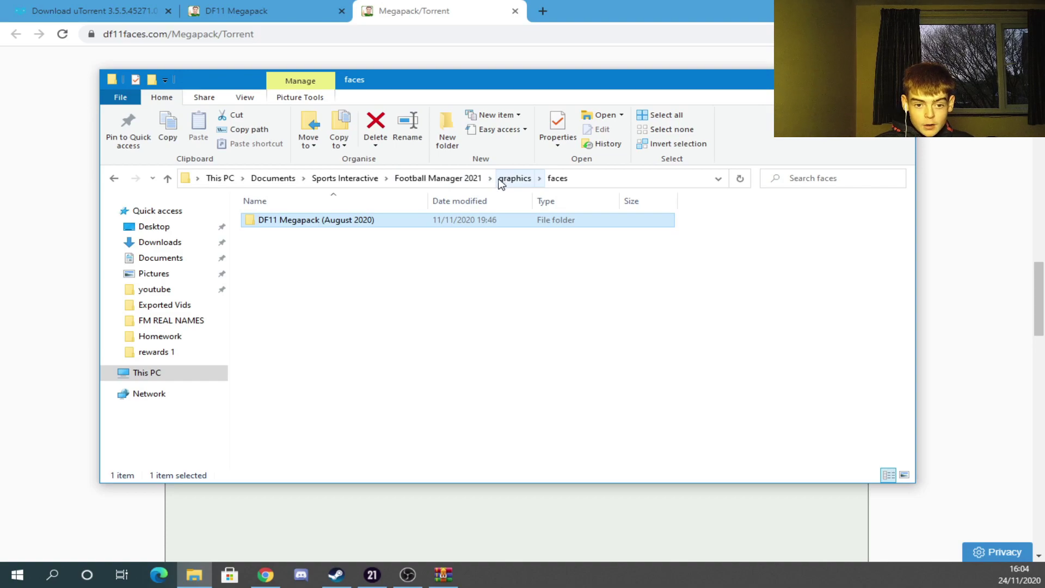
click(451, 179)
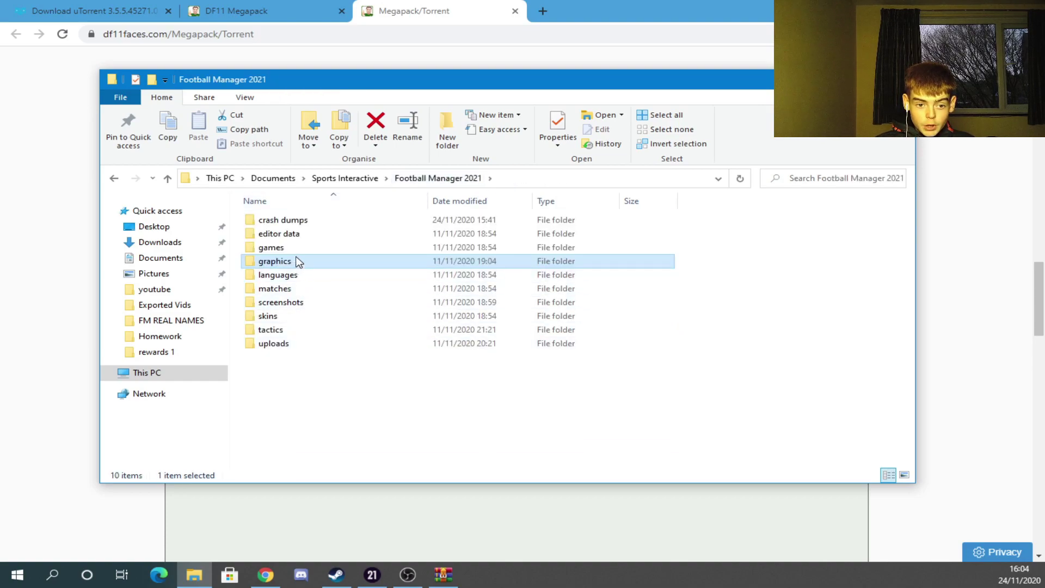
click(273, 179)
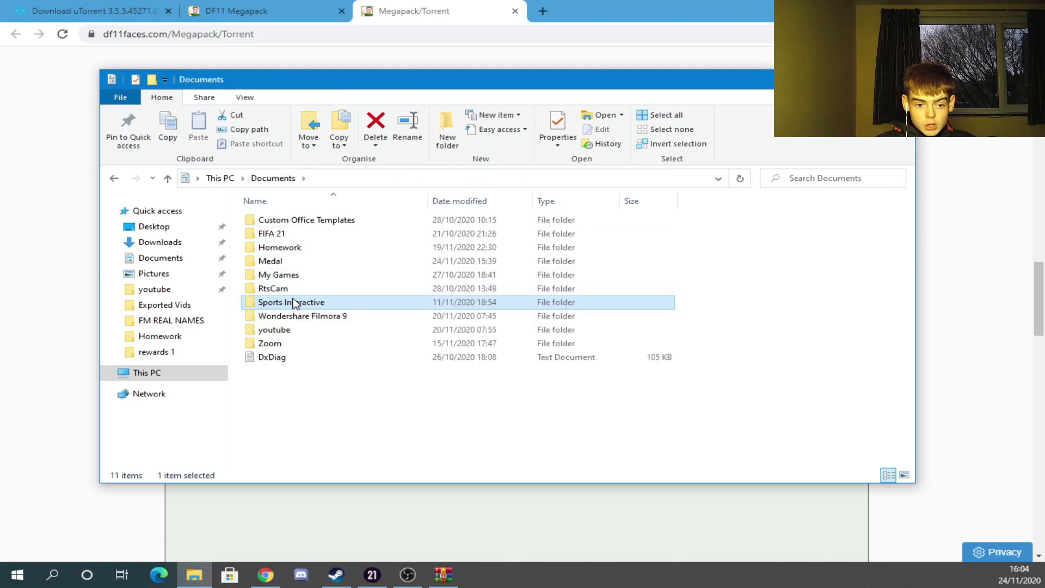
double_click(296, 303)
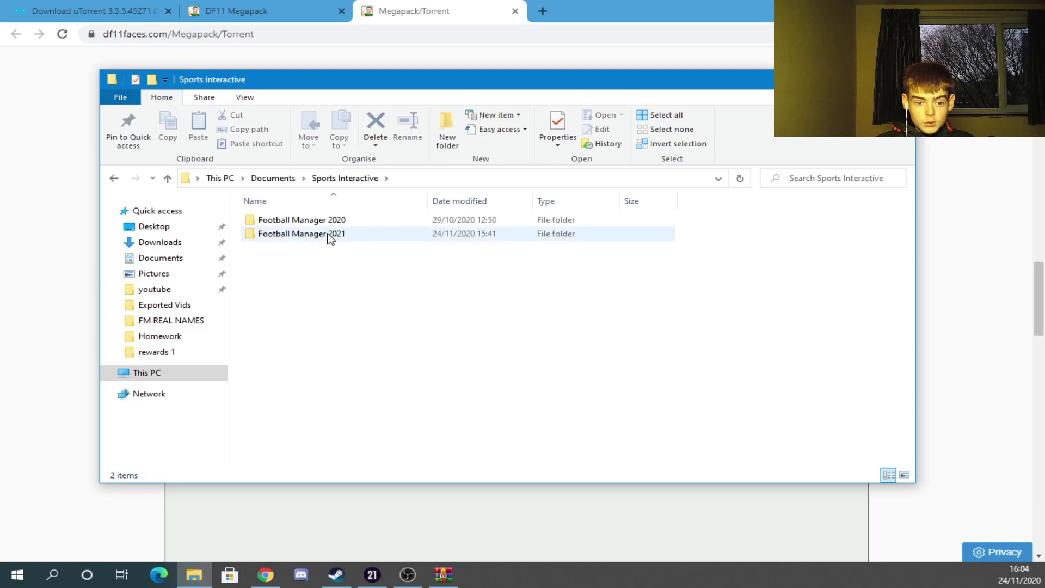
double_click(329, 238)
double_click(291, 262)
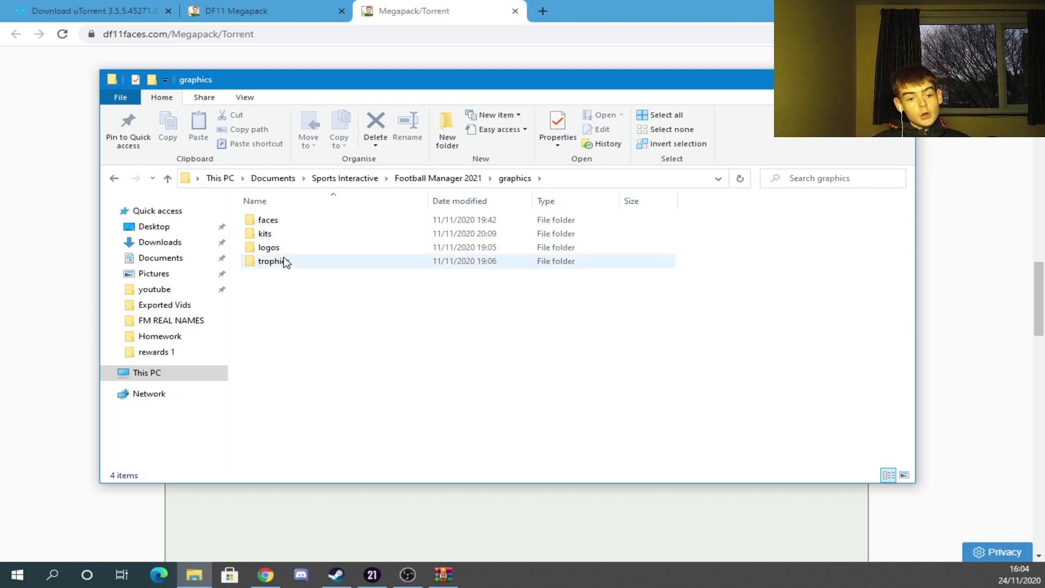
double_click(266, 220)
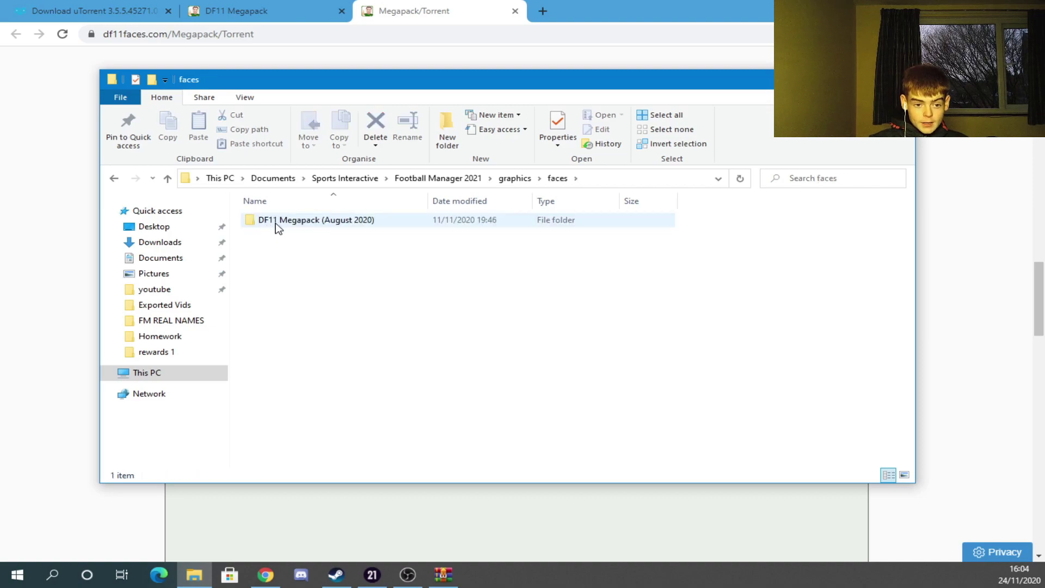
Look through the portrait images in the DF11 Megapack (August 2020) folder inside faces and put the folder window away
click(341, 225)
double_click(341, 225)
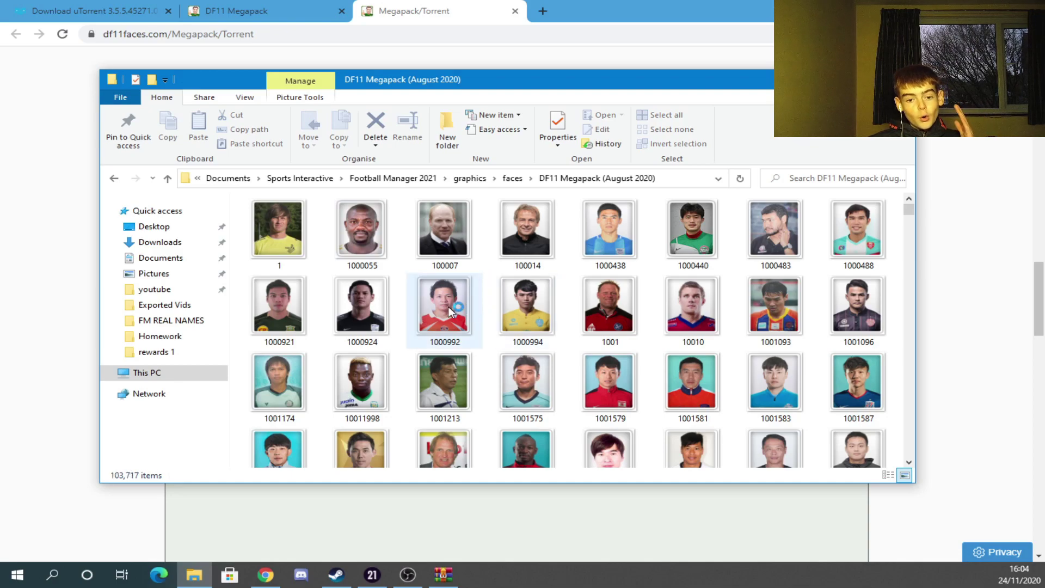
scroll(471, 334, down, 3)
scroll(489, 324, down, 10)
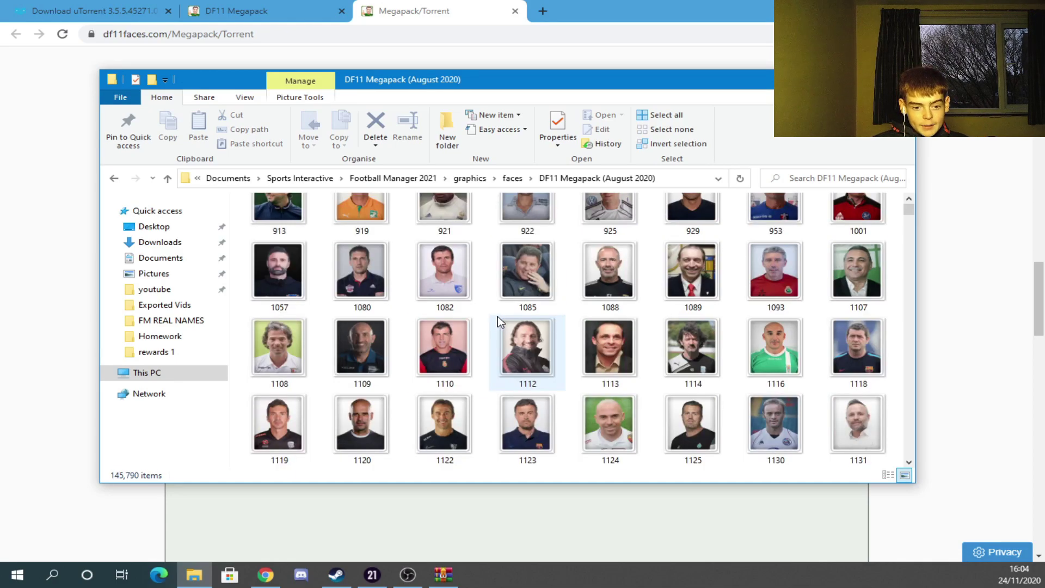
scroll(498, 318, down, 5)
scroll(498, 313, down, 5)
click(667, 6)
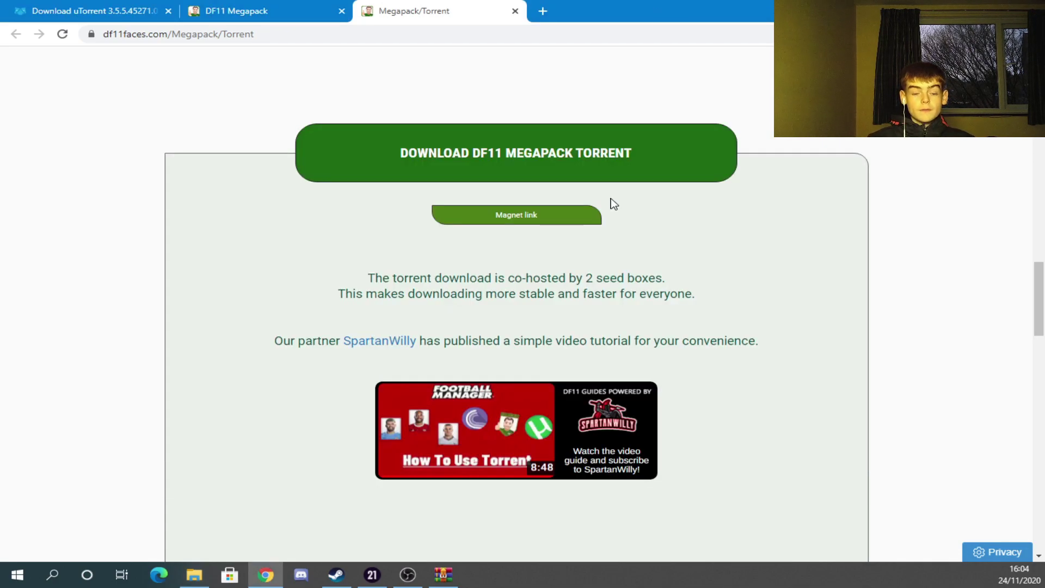
Return to the DF11 Megapack page in the browser and open the site's Updates page
click(274, 6)
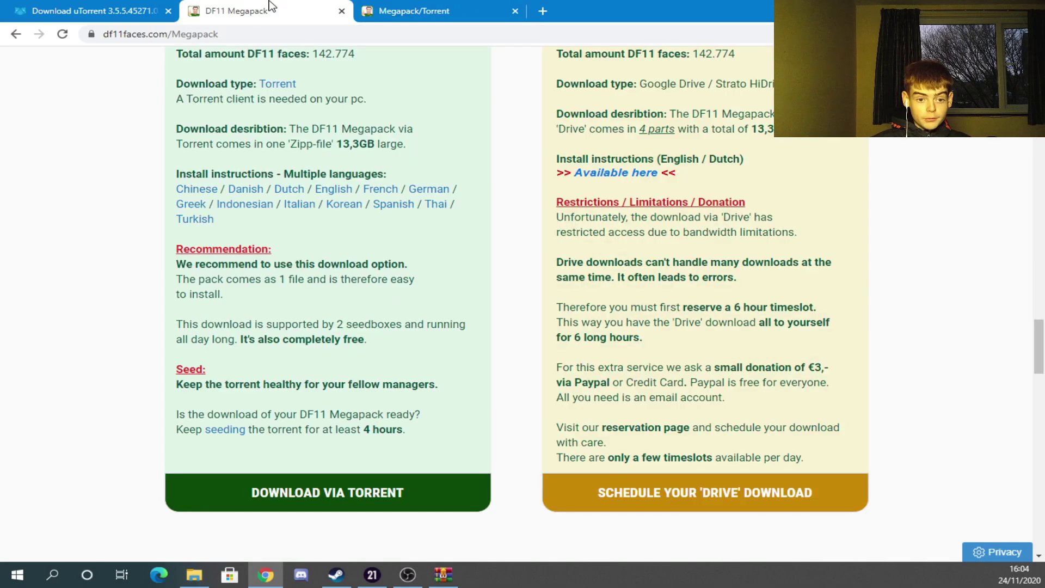
scroll(517, 321, up, 15)
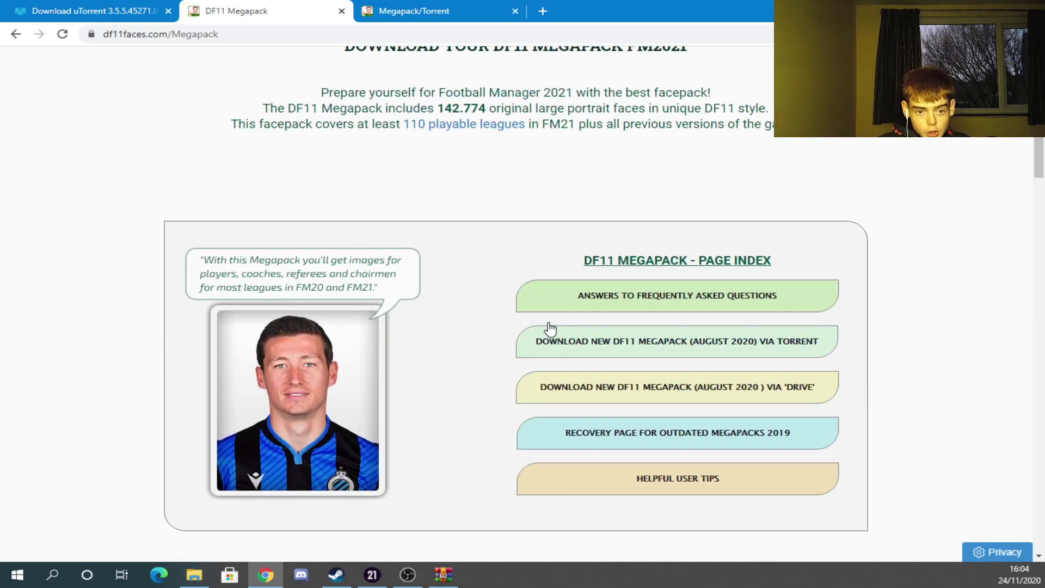
scroll(552, 320, up, 3)
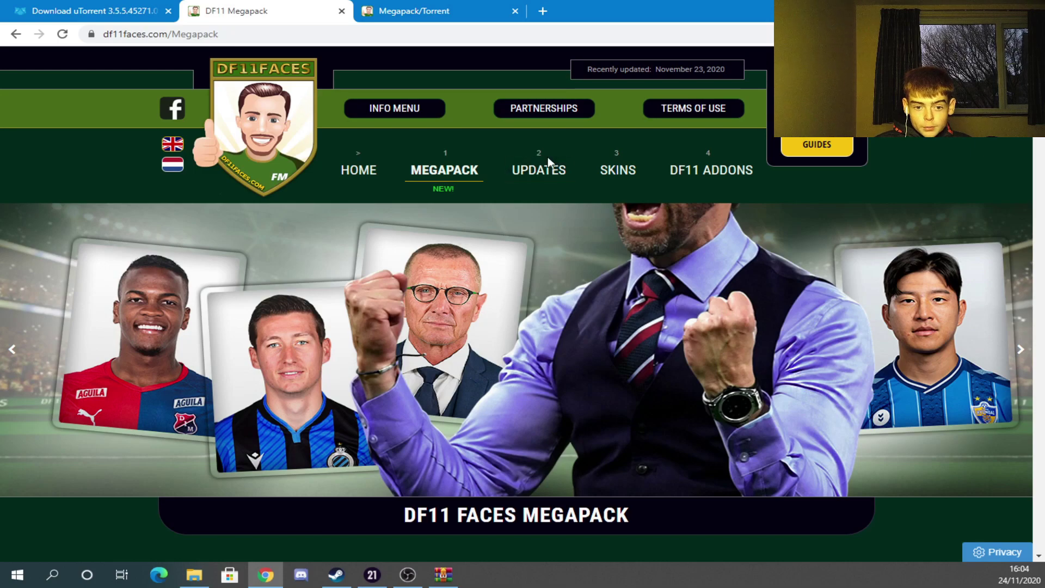
click(544, 173)
Review the DF11 update packs 1, 2 and 3 and their Torrent, Drive and Mediafire download options
scroll(758, 293, down, 8)
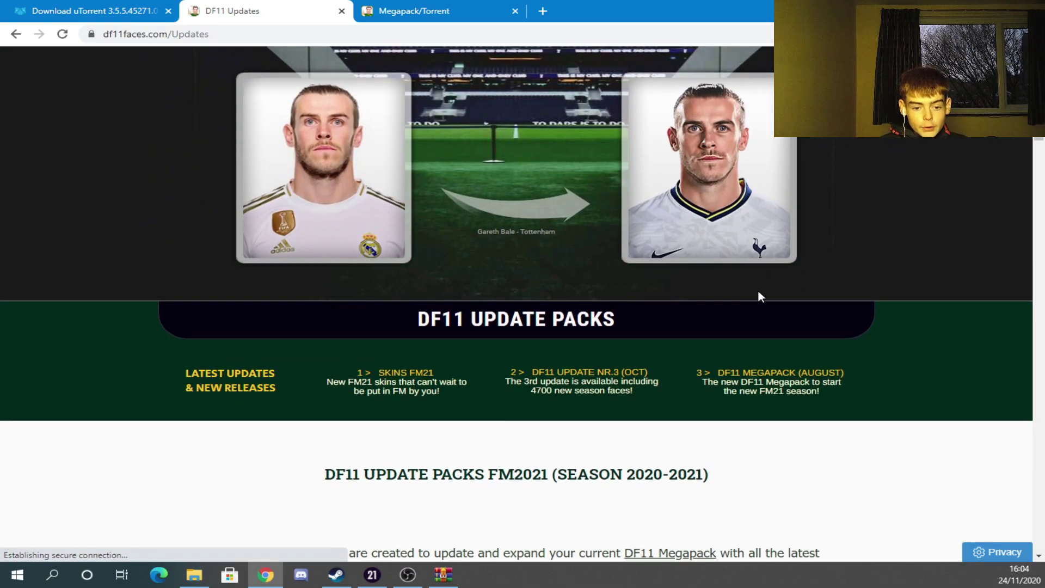
scroll(751, 262, down, 4)
scroll(660, 146, up, 1)
scroll(672, 198, down, 1)
scroll(673, 198, down, 20)
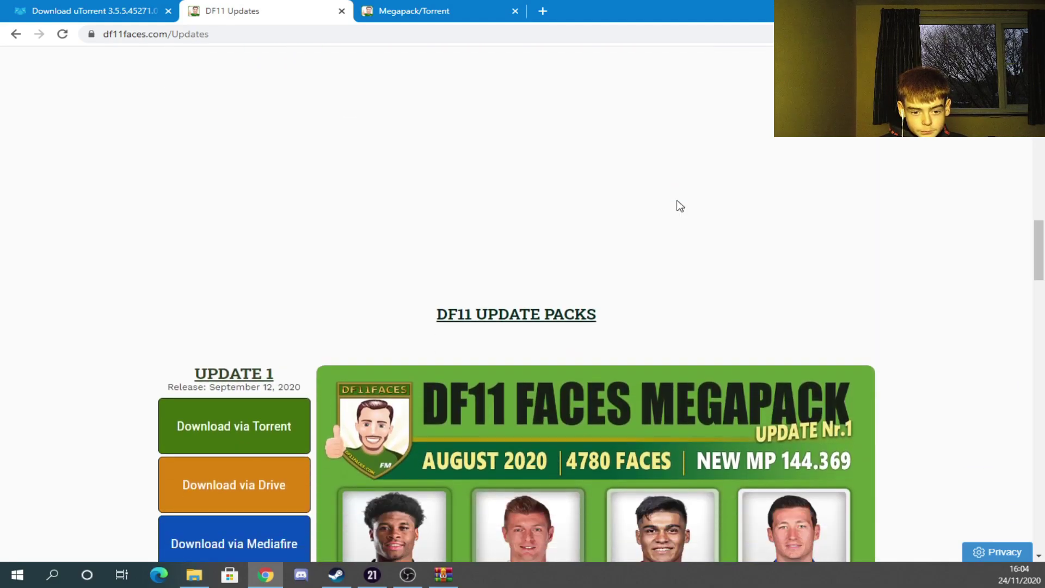
scroll(693, 205, down, 3)
scroll(626, 283, up, 6)
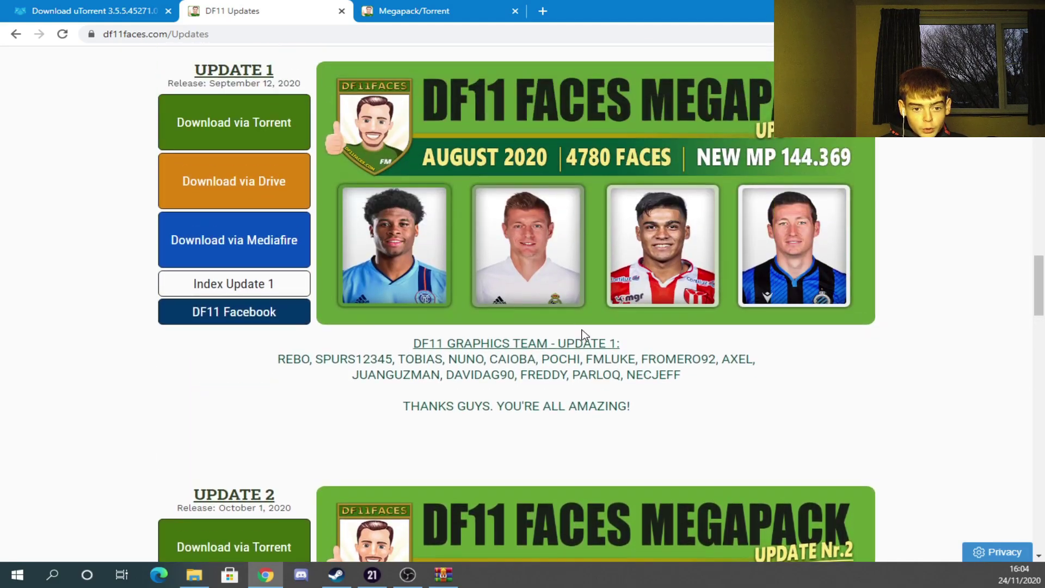
scroll(400, 403, down, 1)
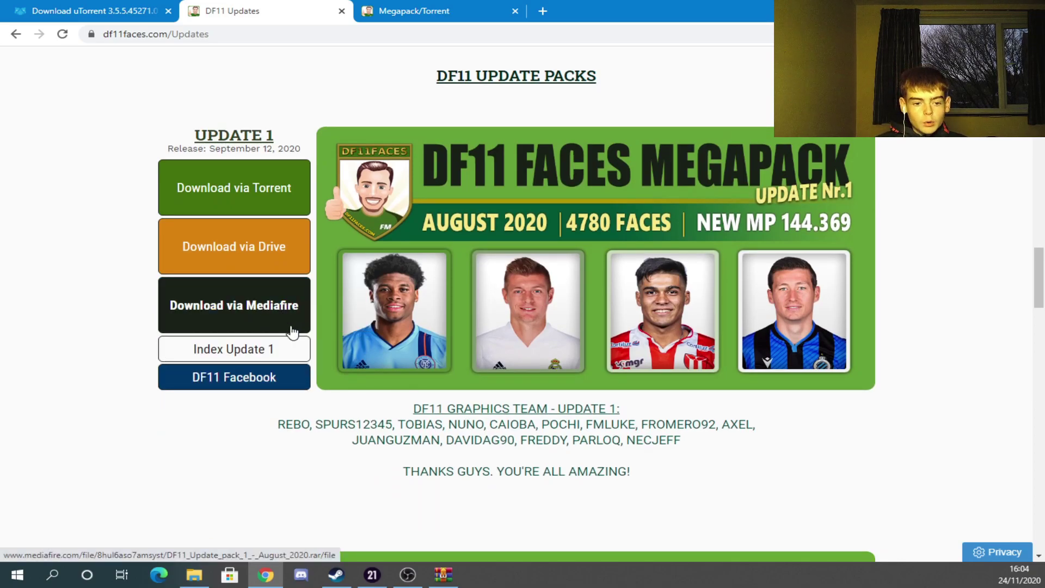
scroll(267, 210, down, 3)
scroll(288, 280, down, 12)
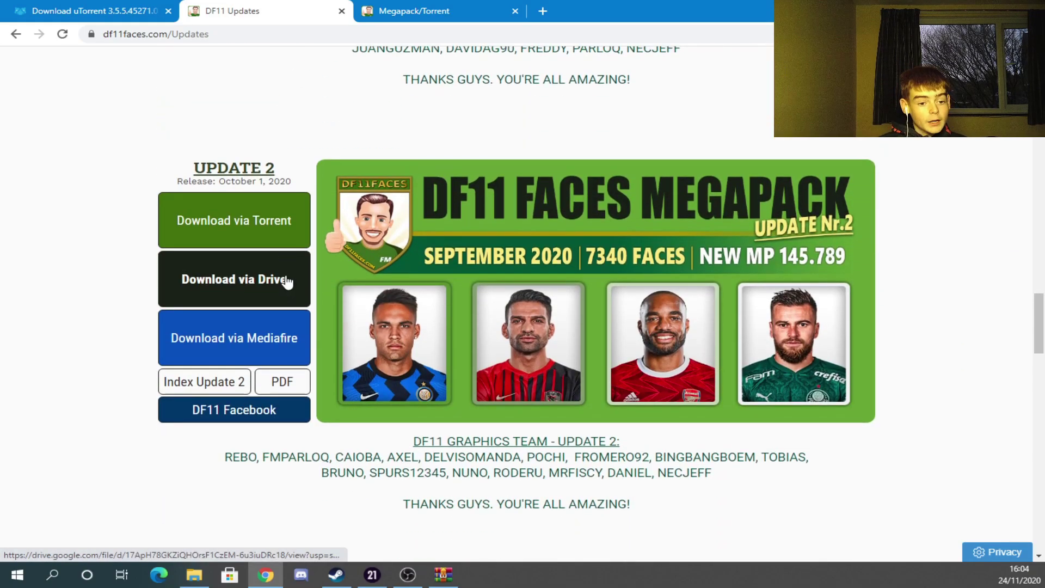
scroll(324, 272, down, 3)
scroll(327, 266, down, 1)
scroll(327, 268, up, 7)
scroll(356, 296, up, 3)
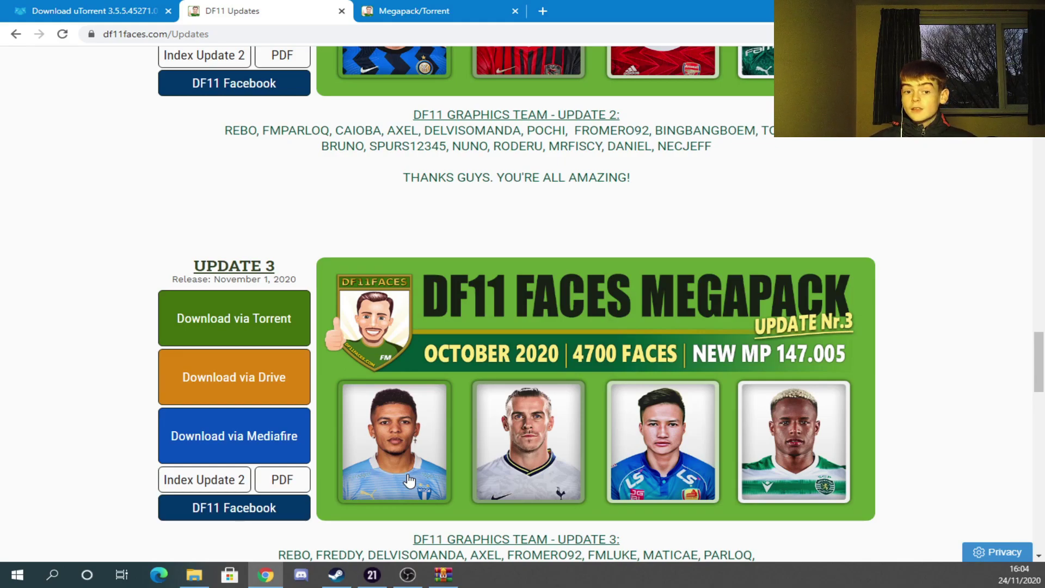
click(194, 575)
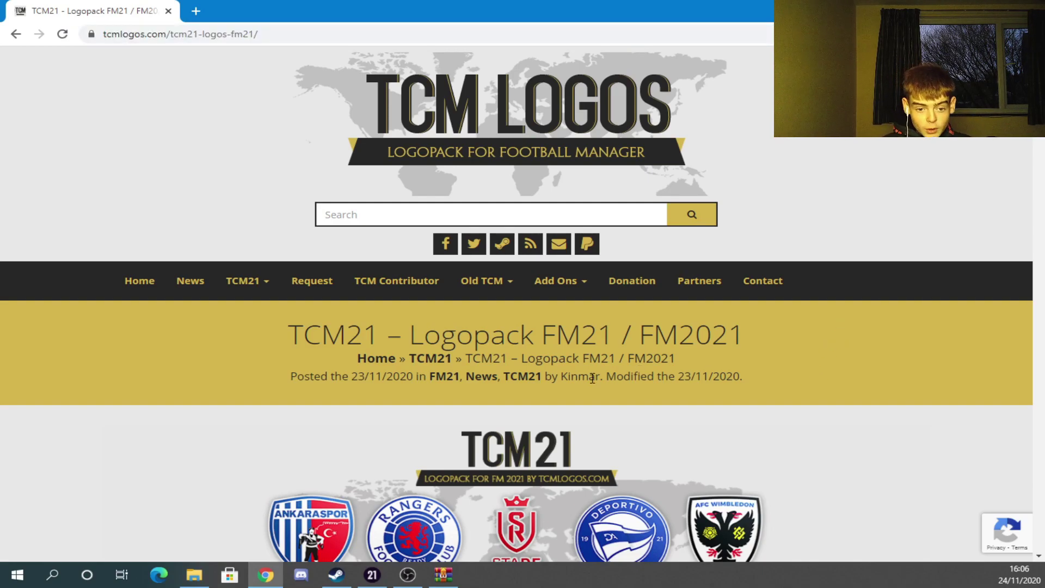
Open the TCM21 Megapack download page from the TCM21 logopack page and examine its Mega, Uptobox and Mediafire links
scroll(584, 336, down, 3)
scroll(584, 340, down, 9)
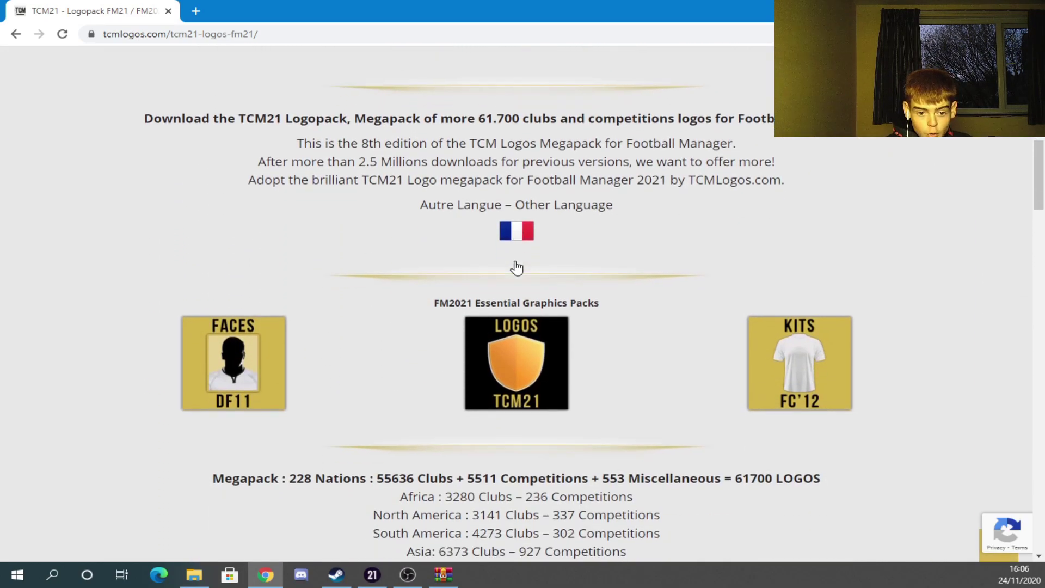
scroll(528, 272, down, 2)
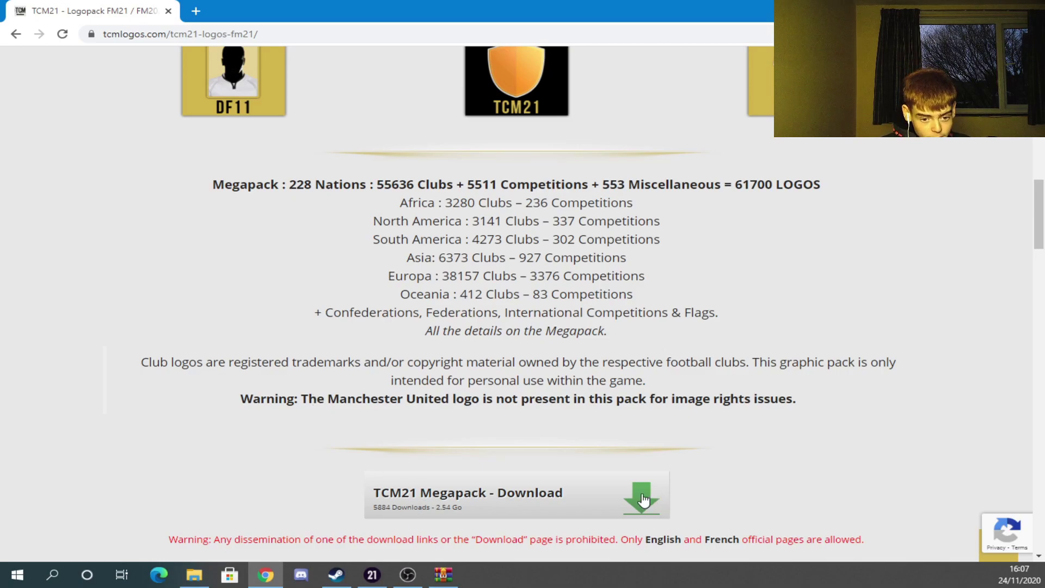
click(615, 479)
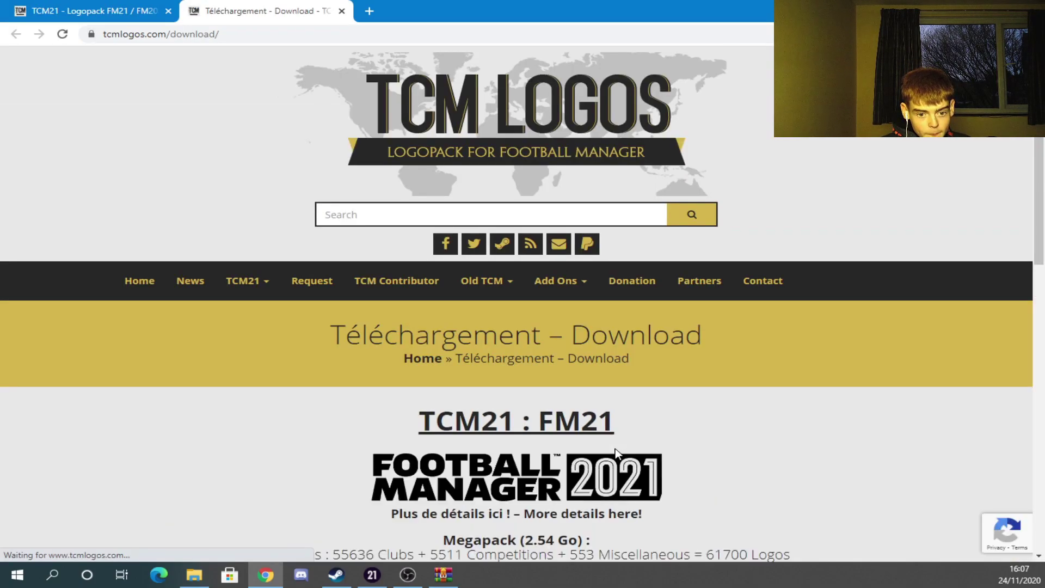
scroll(613, 450, down, 4)
scroll(538, 394, down, 3)
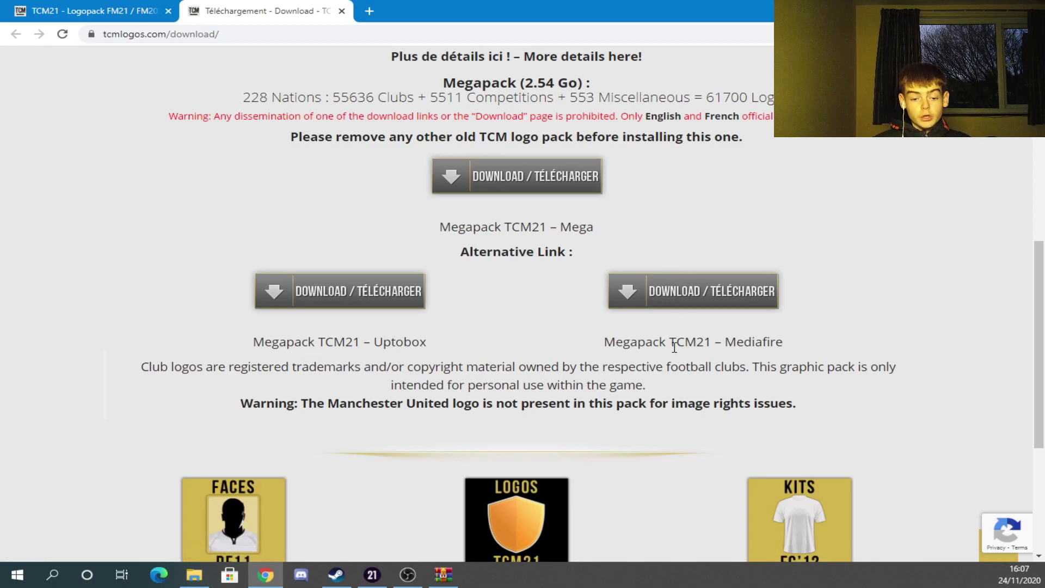
Switch to File Explorer, check the Megapack TCM20 folder in graphics\logos, and go back up to the graphics folder
click(196, 575)
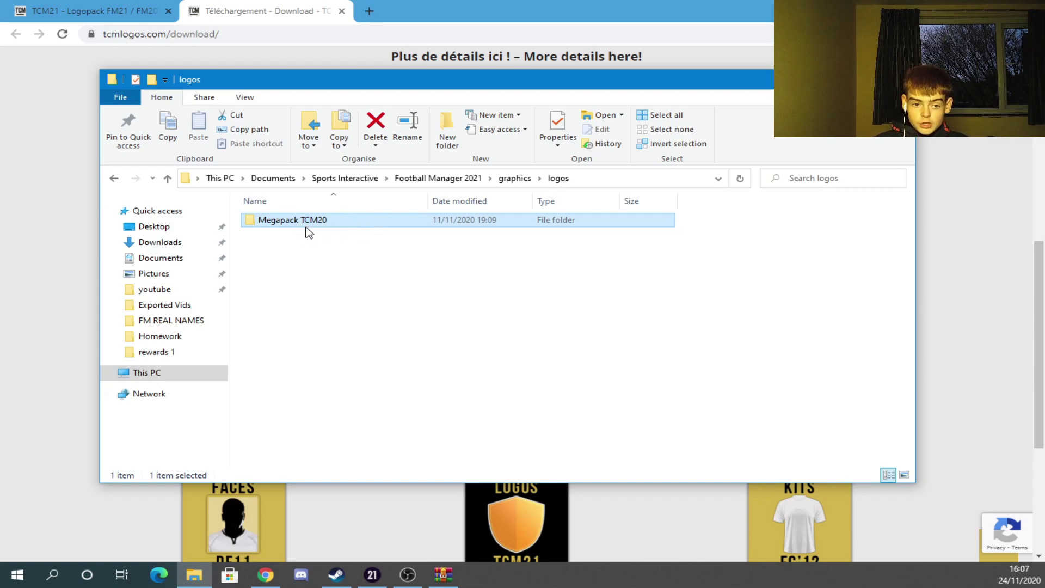
mouse_move(314, 224)
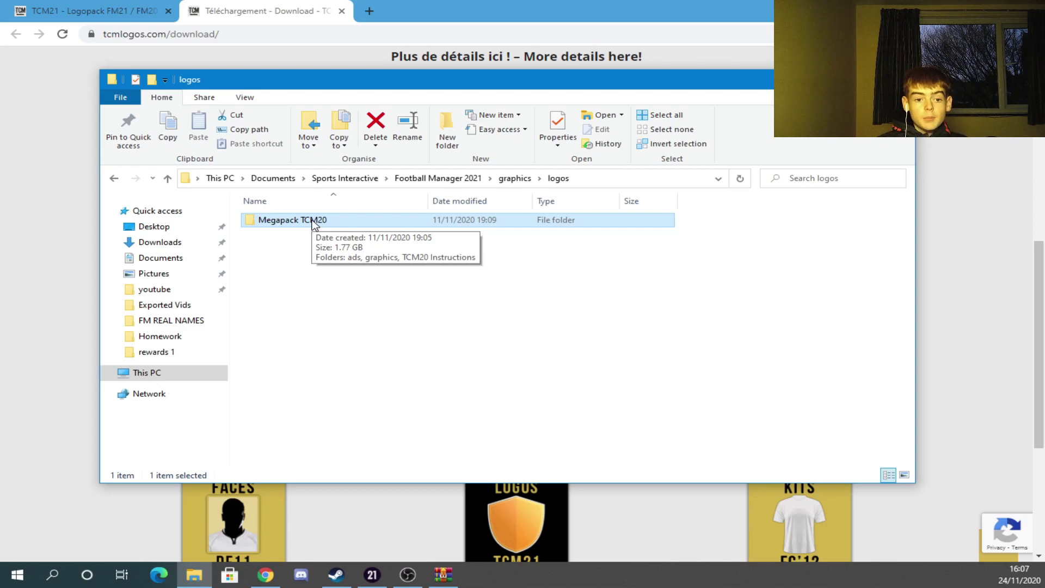
click(514, 179)
mouse_move(272, 261)
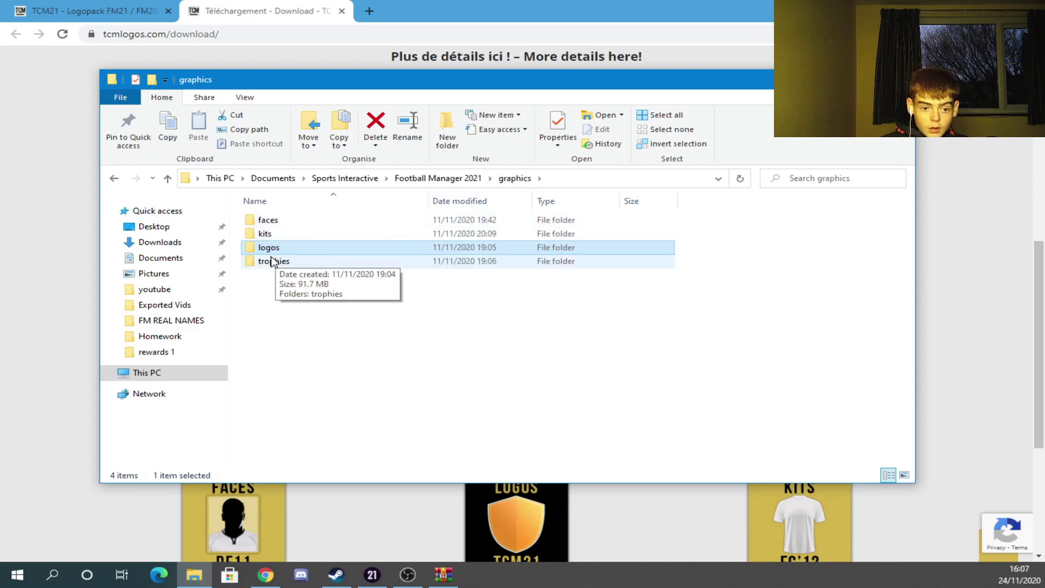
right_click(314, 312)
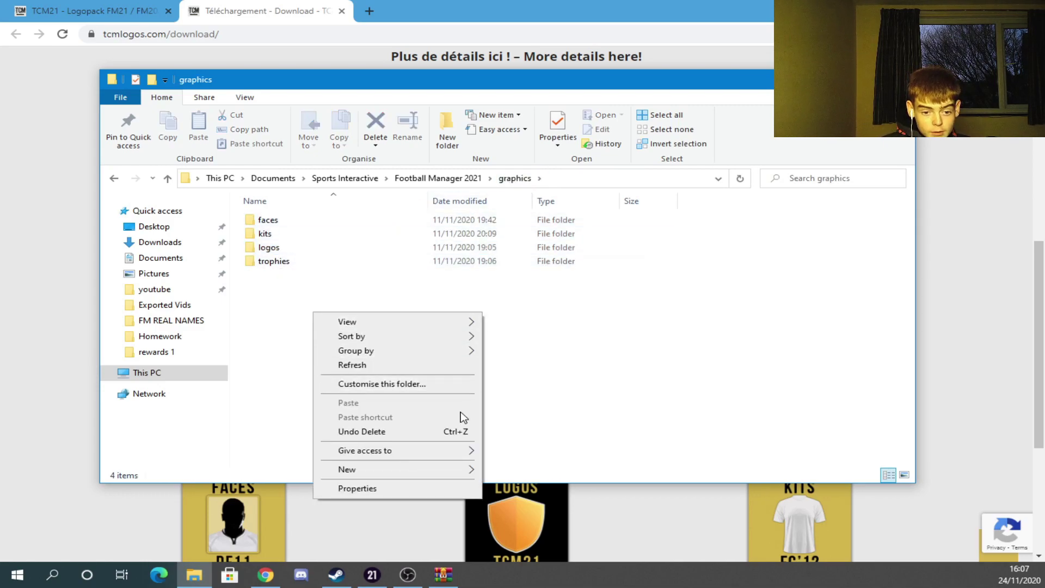
mouse_move(472, 471)
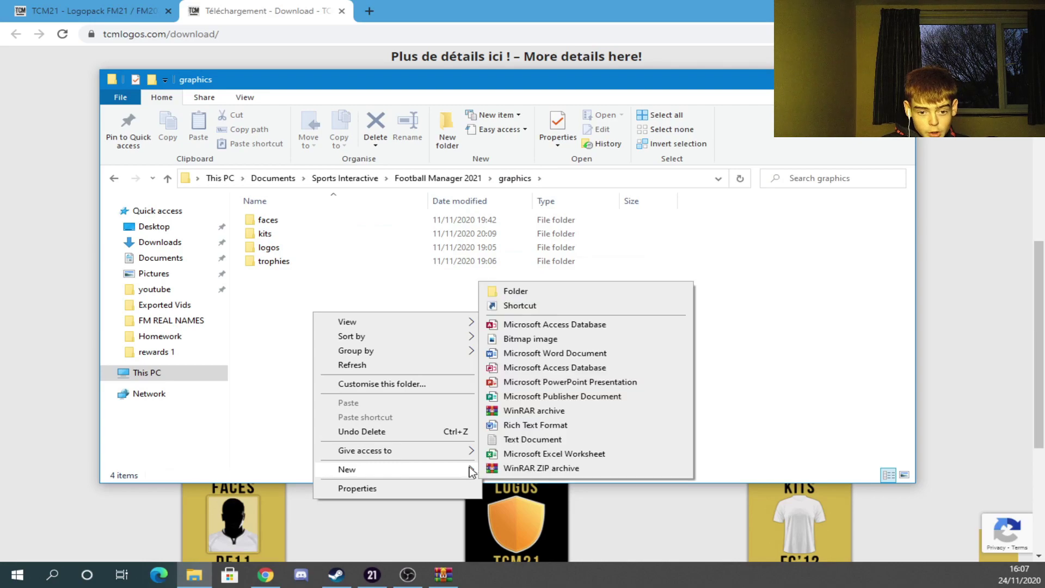
click(323, 292)
Open the English club logos folder at logos\Megapack TCM20\graphics\Logos\Europe\Angleterre\Clubs\normal
double_click(279, 248)
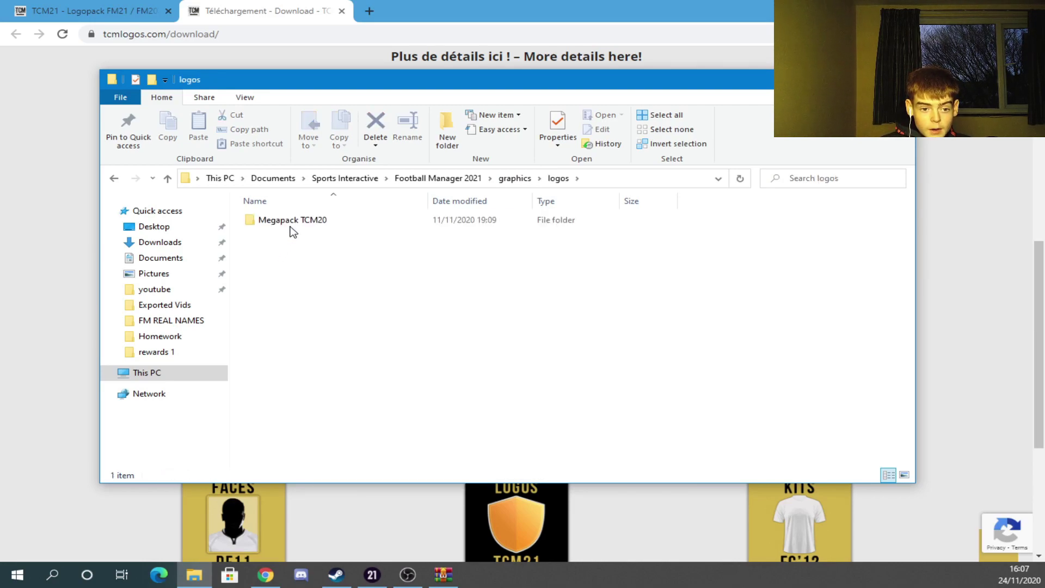
double_click(324, 225)
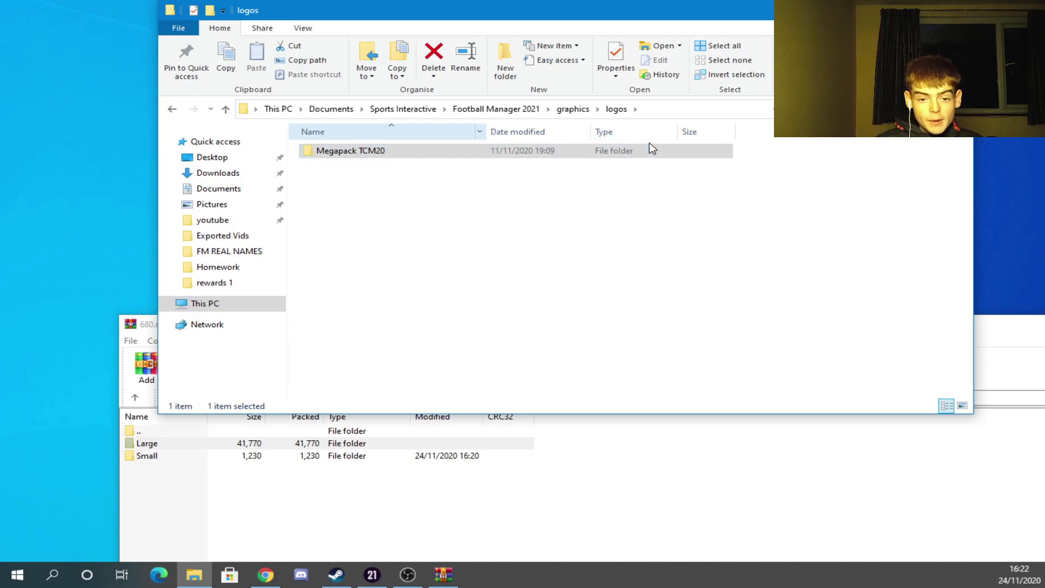
double_click(651, 149)
double_click(379, 167)
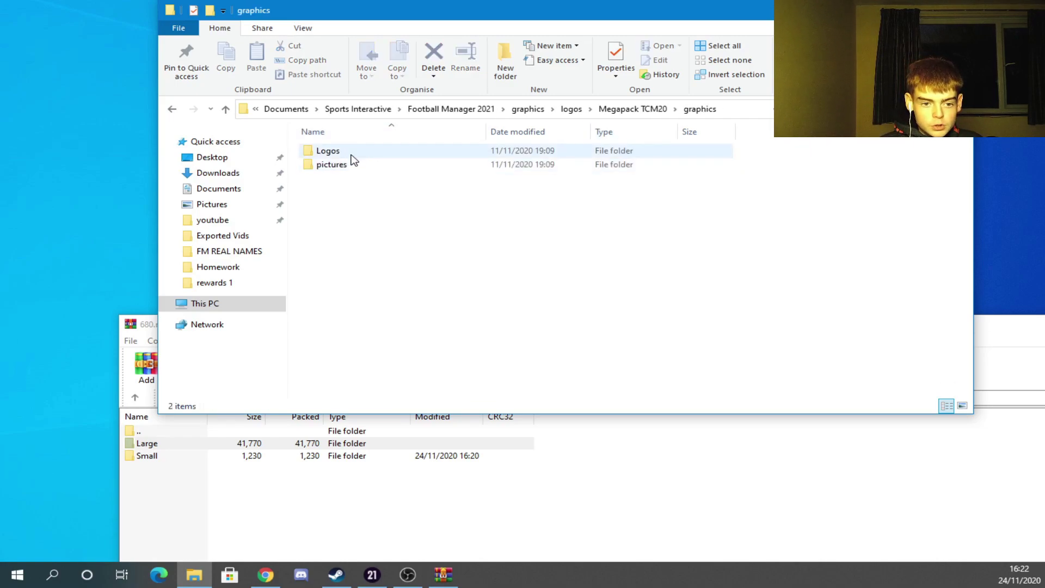
double_click(351, 154)
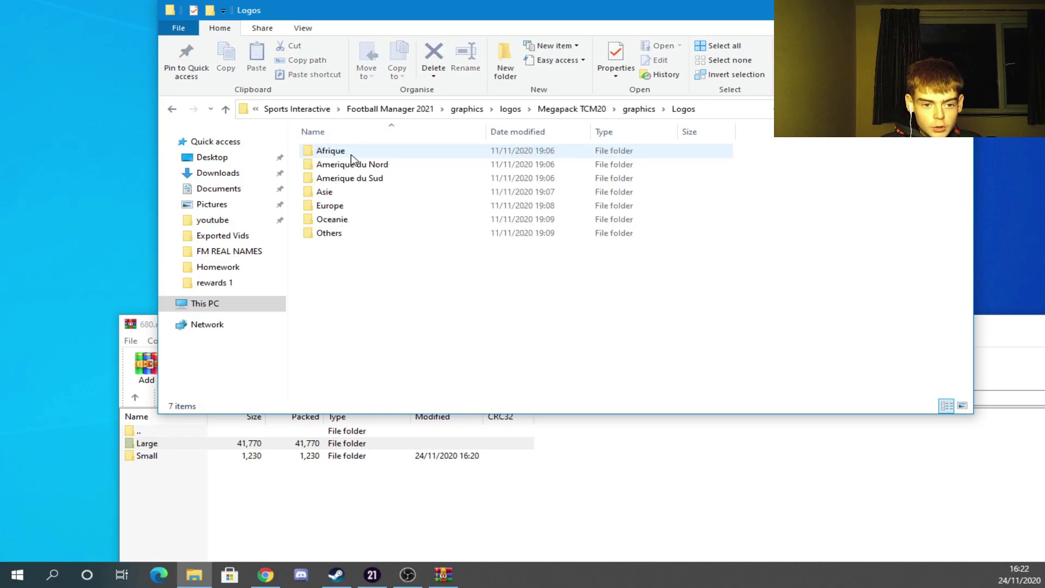
double_click(348, 206)
double_click(354, 192)
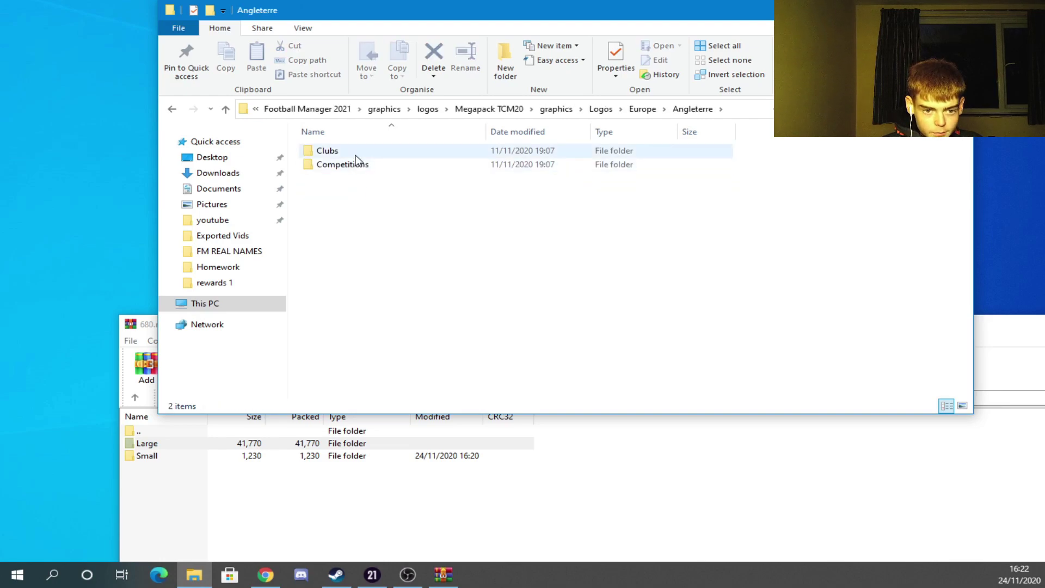
double_click(354, 152)
double_click(354, 153)
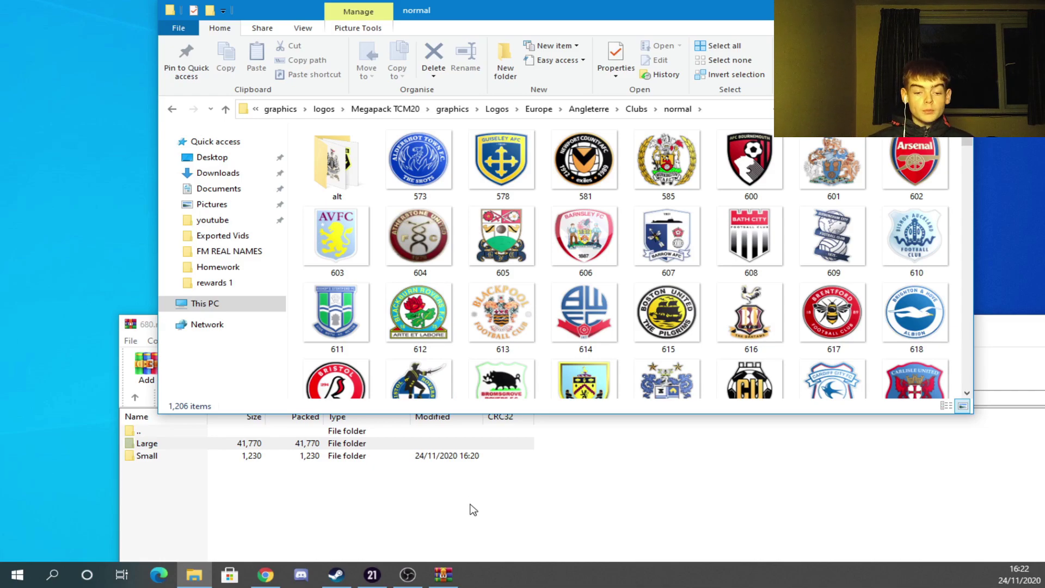
Extract 680.png from the Large folder of the 680.rar archive into Clubs\normal, replacing the existing file
click(443, 508)
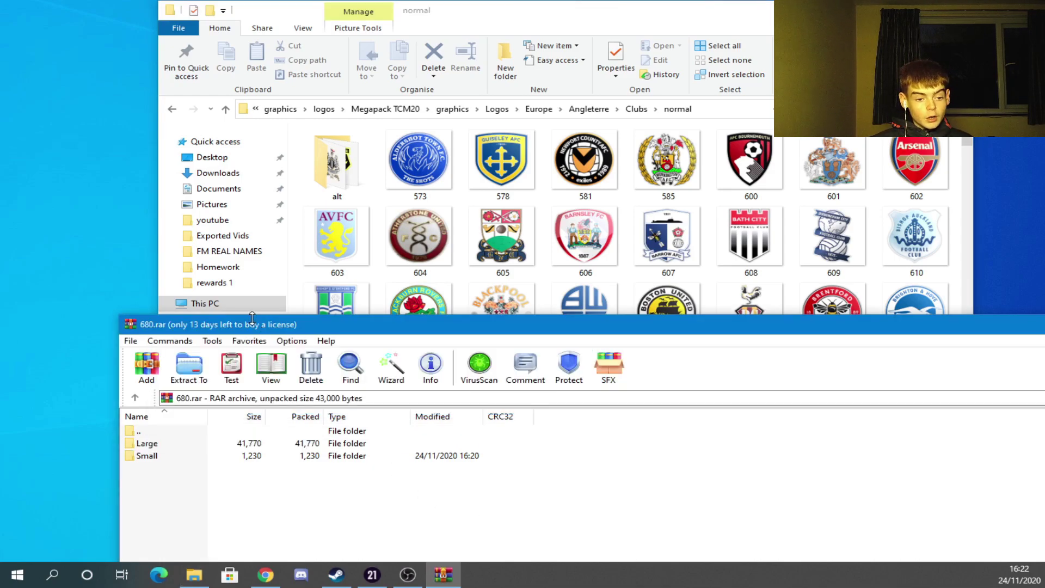
drag(267, 330, 231, 268)
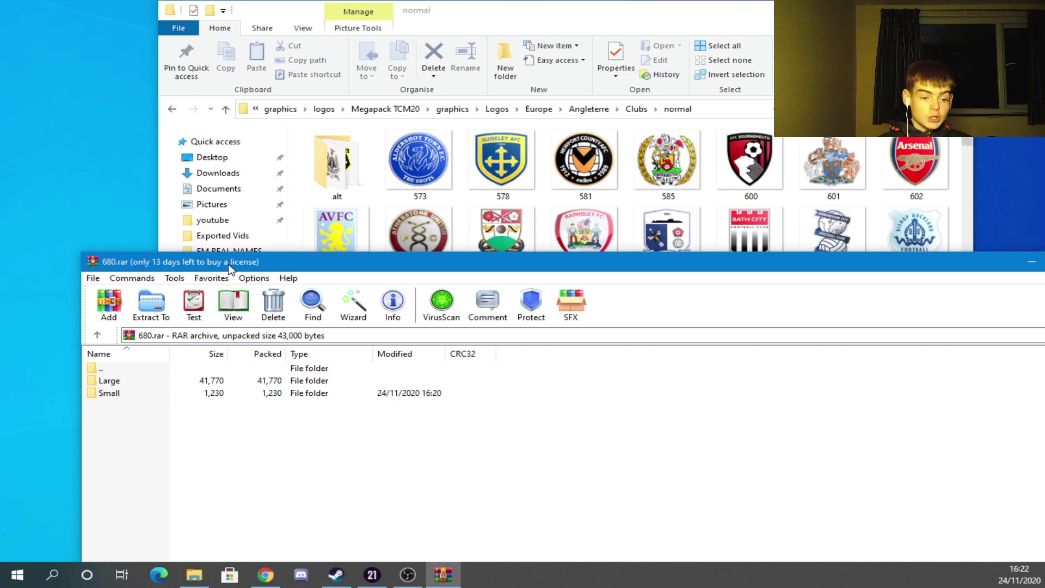
double_click(120, 380)
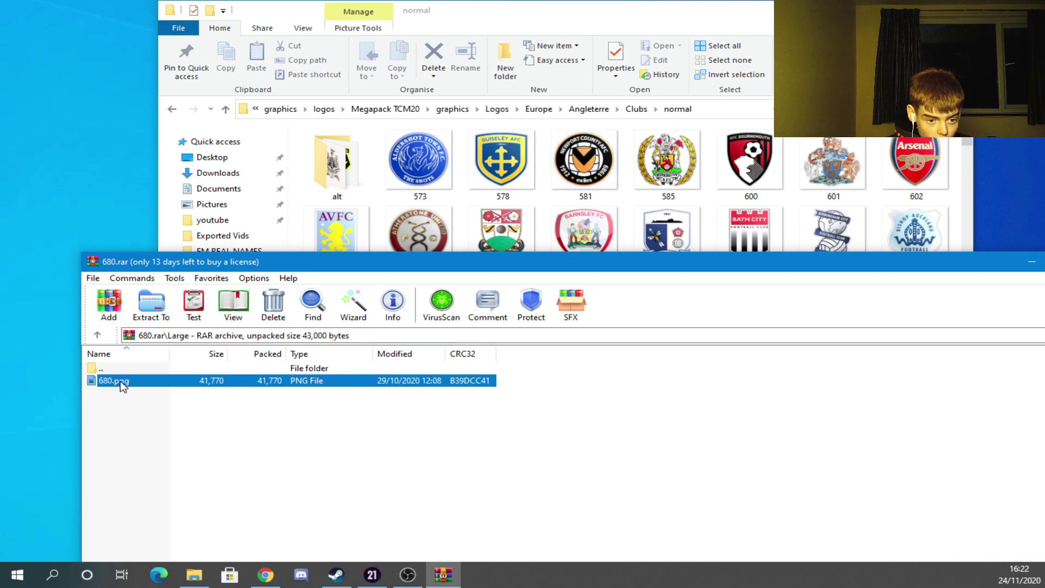
right_click(122, 384)
click(203, 205)
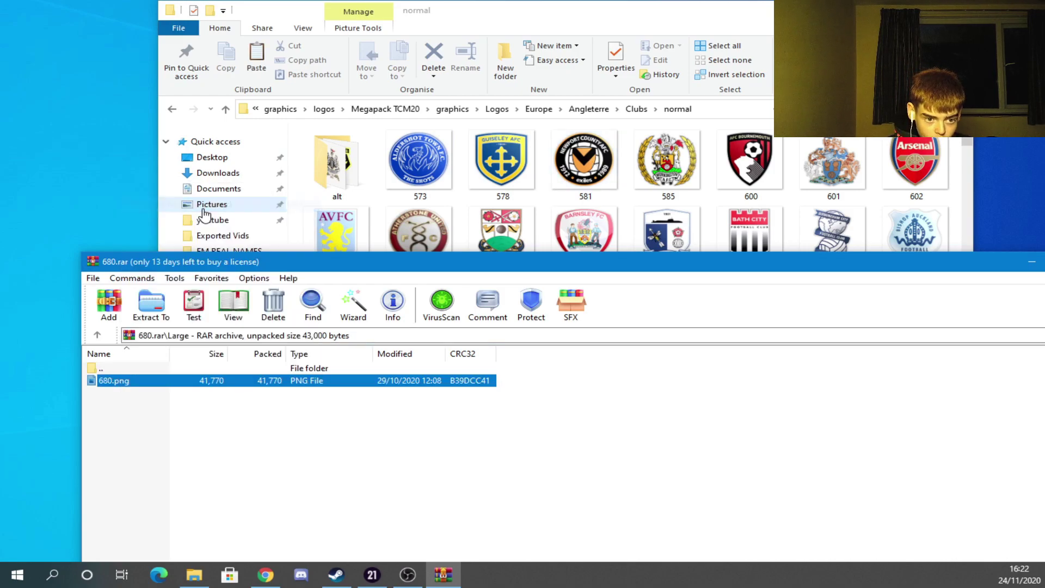
drag(143, 384, 349, 204)
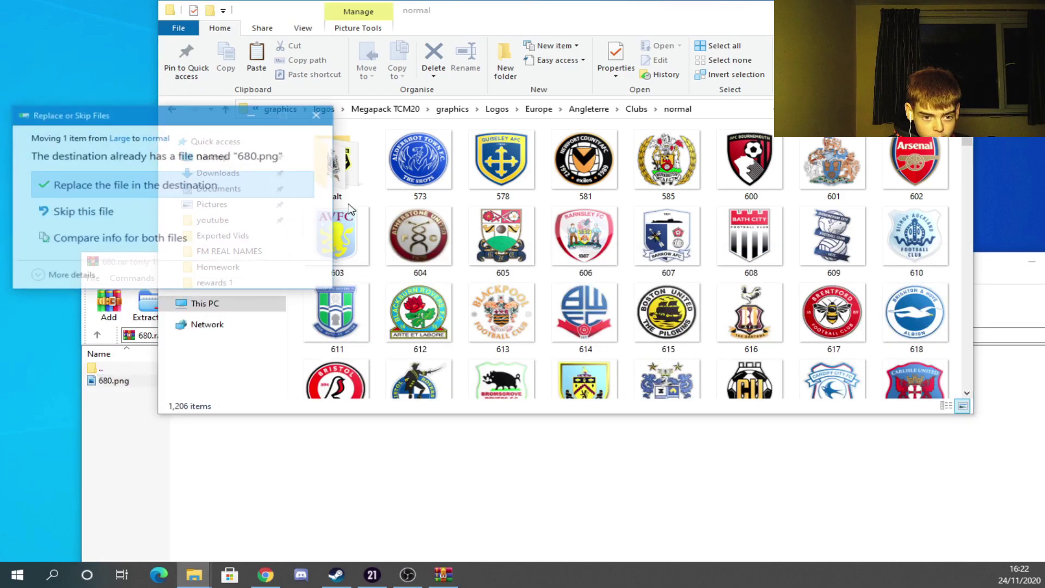
click(222, 185)
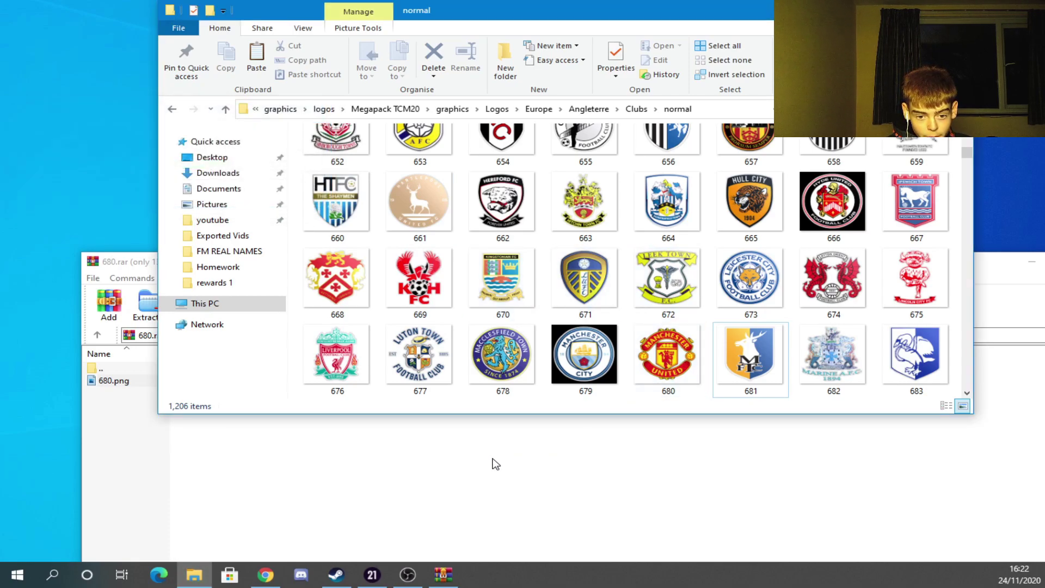
Extract 680.png from the Small folder of the 680.rar archive into Clubs\small, replacing the existing file, and select the replaced logo
click(634, 108)
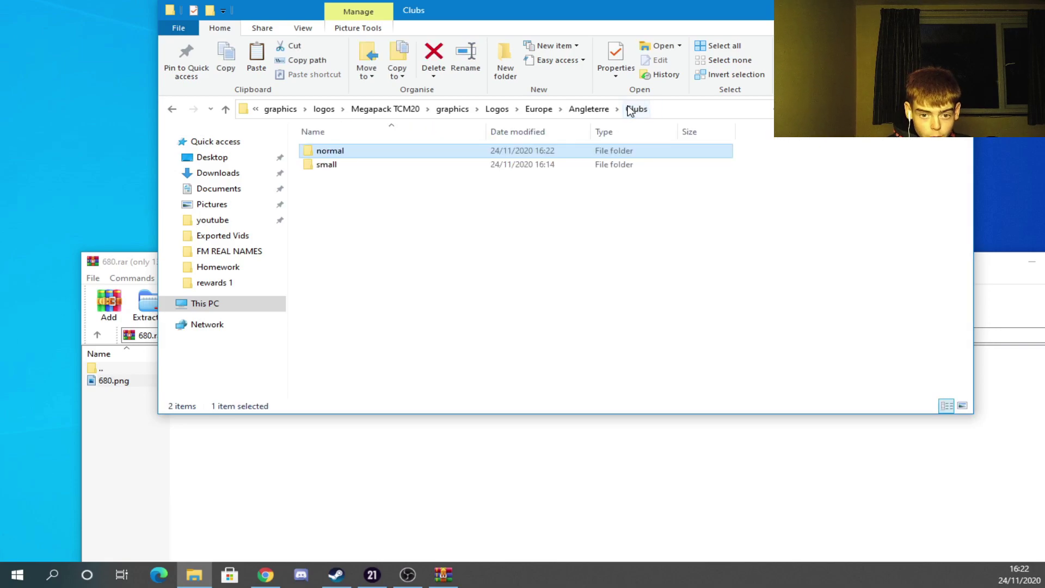
double_click(357, 166)
click(111, 380)
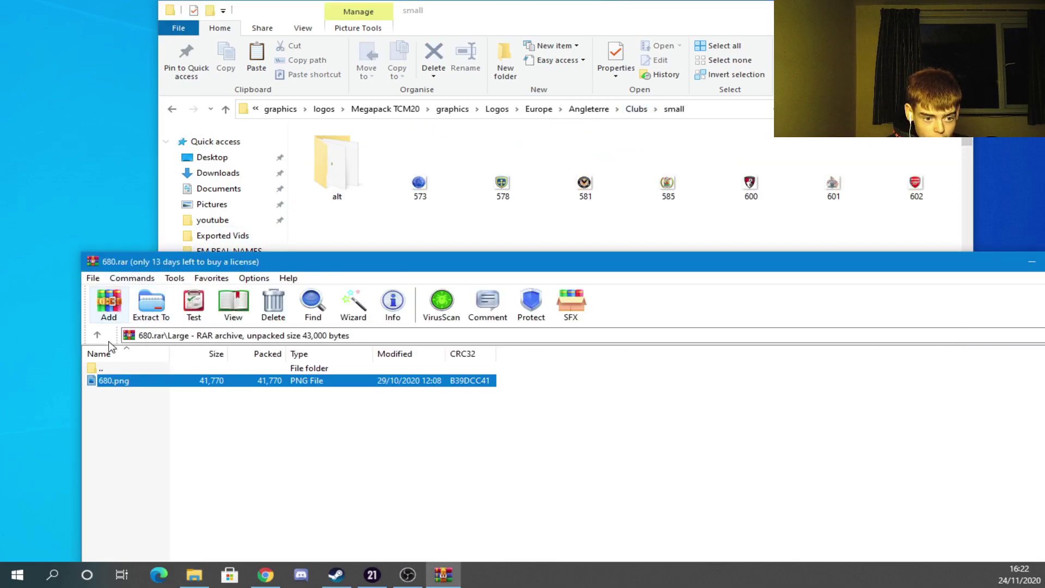
double_click(103, 370)
double_click(125, 393)
click(126, 382)
drag(124, 386, 397, 219)
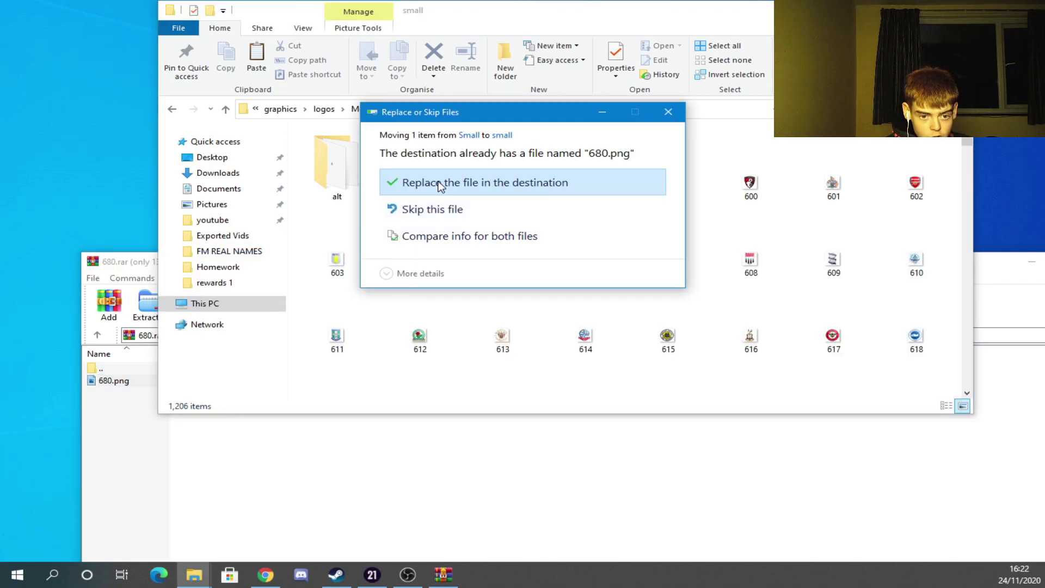
click(443, 185)
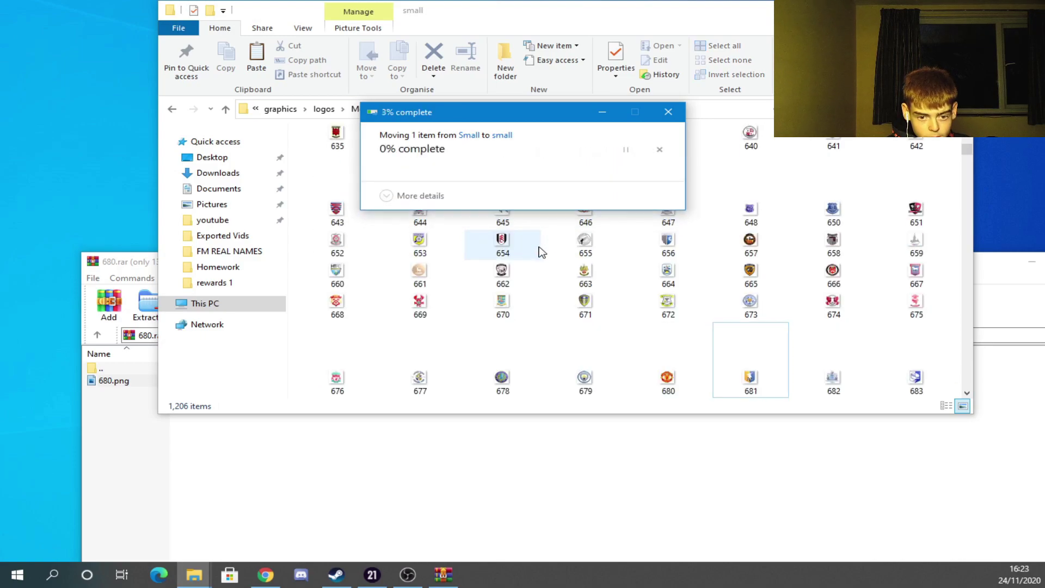
click(670, 374)
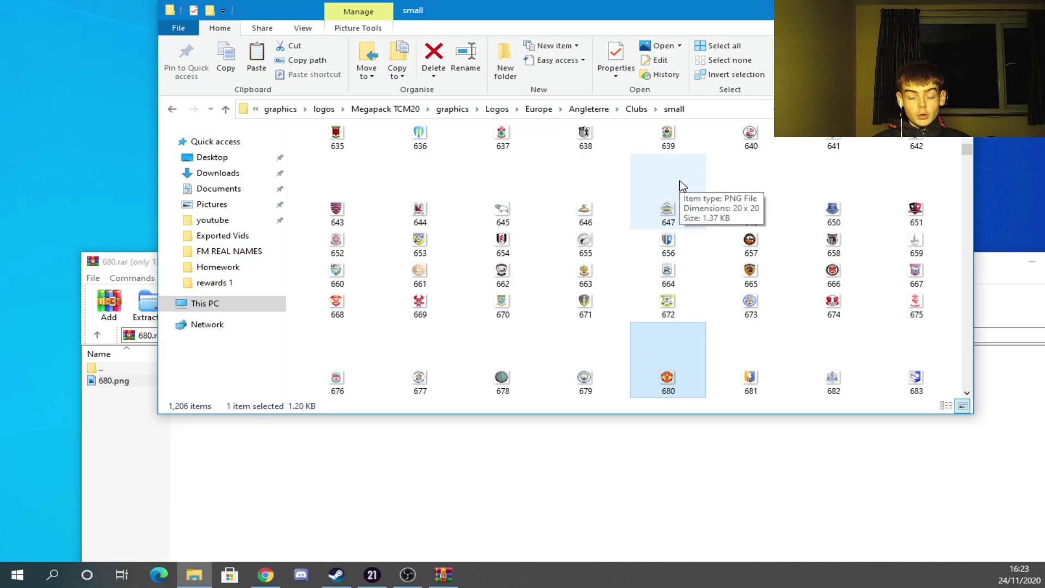
Open the config file at the end of the Clubs\small folder in Notepad
scroll(682, 186, down, 15)
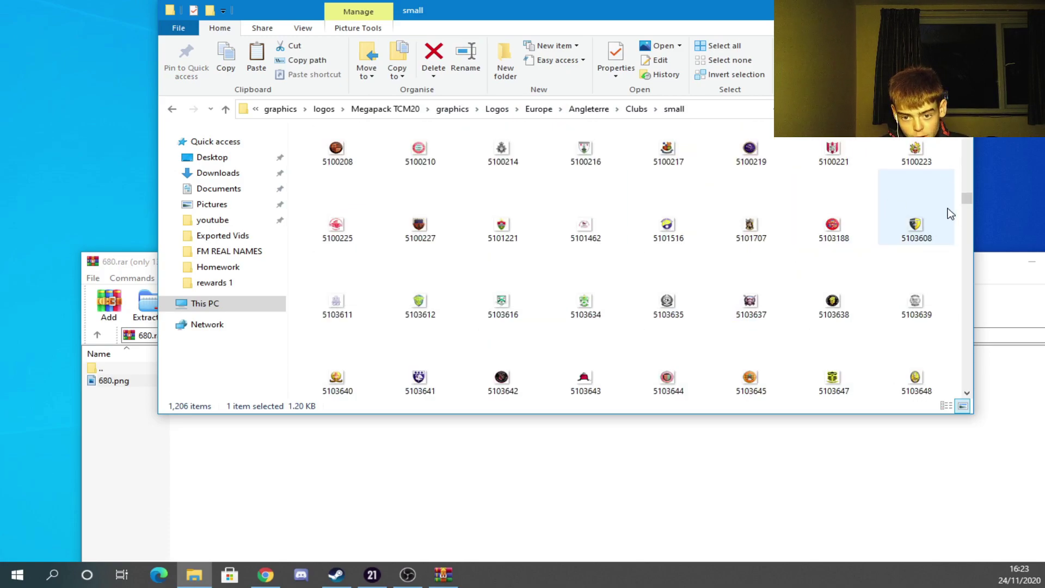
scroll(950, 214, down, 3)
drag(966, 199, 967, 389)
double_click(771, 348)
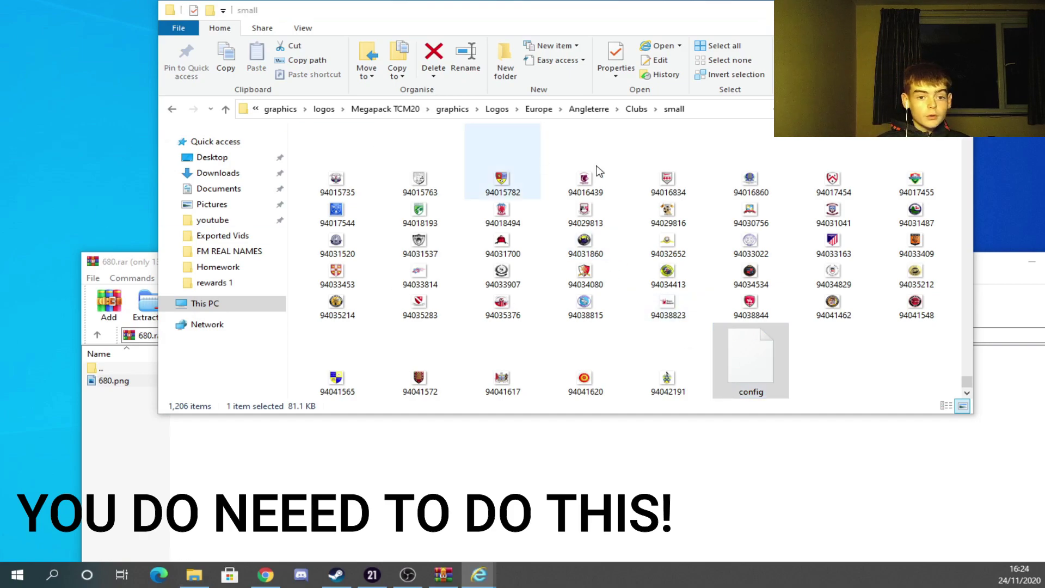
right_click(762, 353)
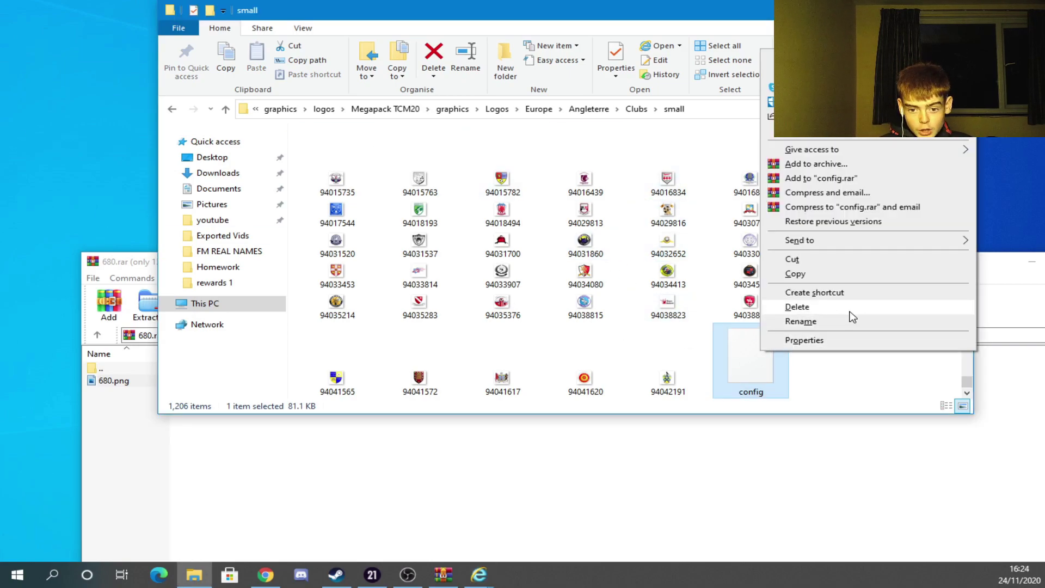
mouse_move(887, 136)
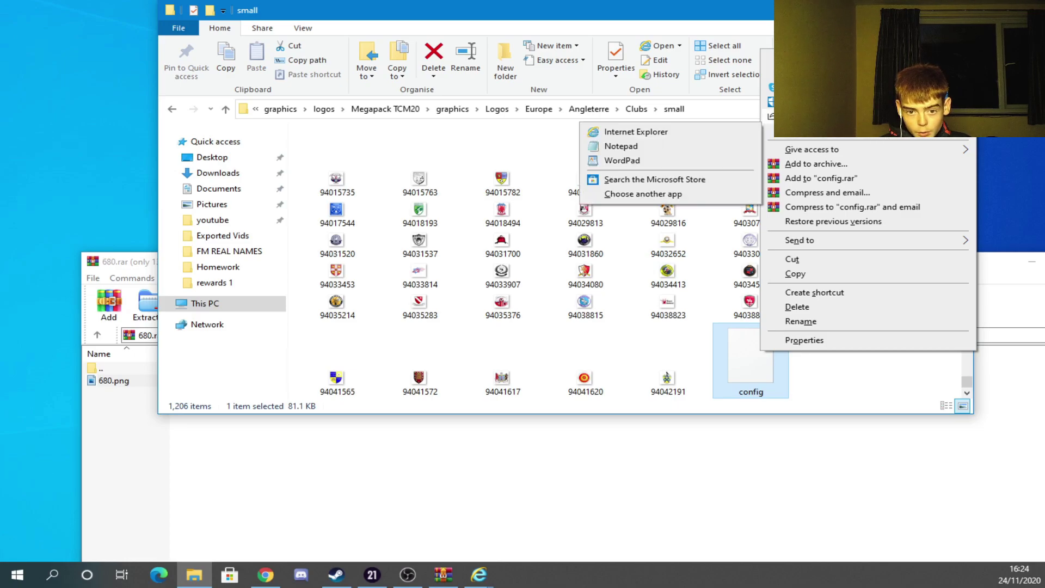
click(620, 154)
drag(314, 49, 710, 47)
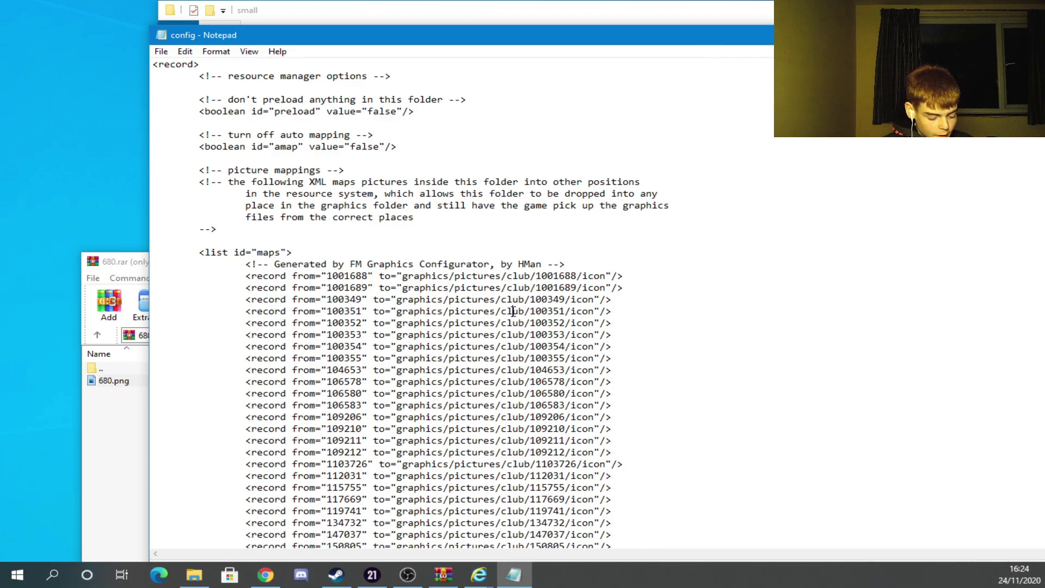
Find 680 in the config file and insert an indented blank line above the 5103680 record
key(ctrl+f)
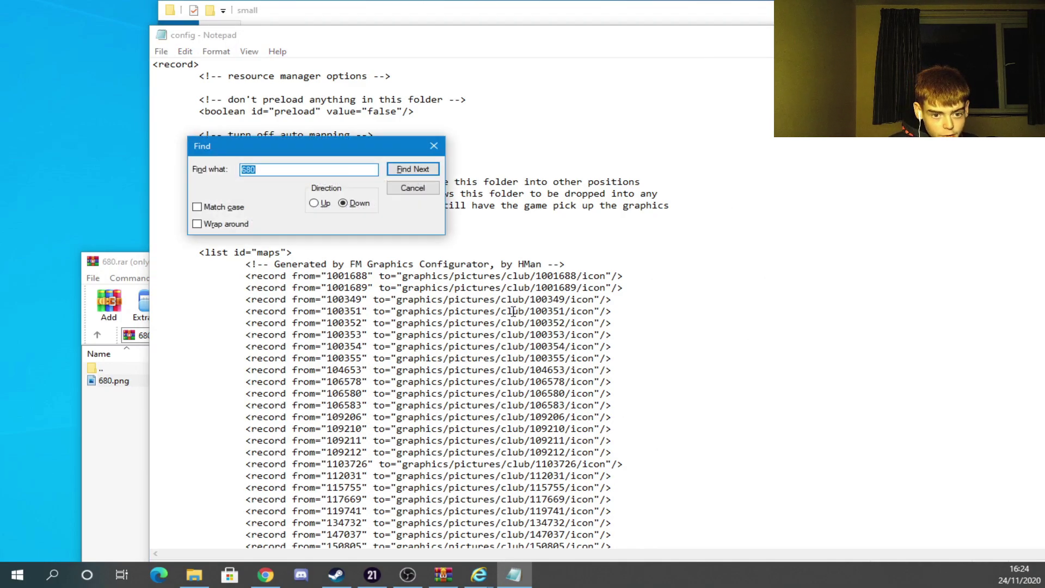
key(Return)
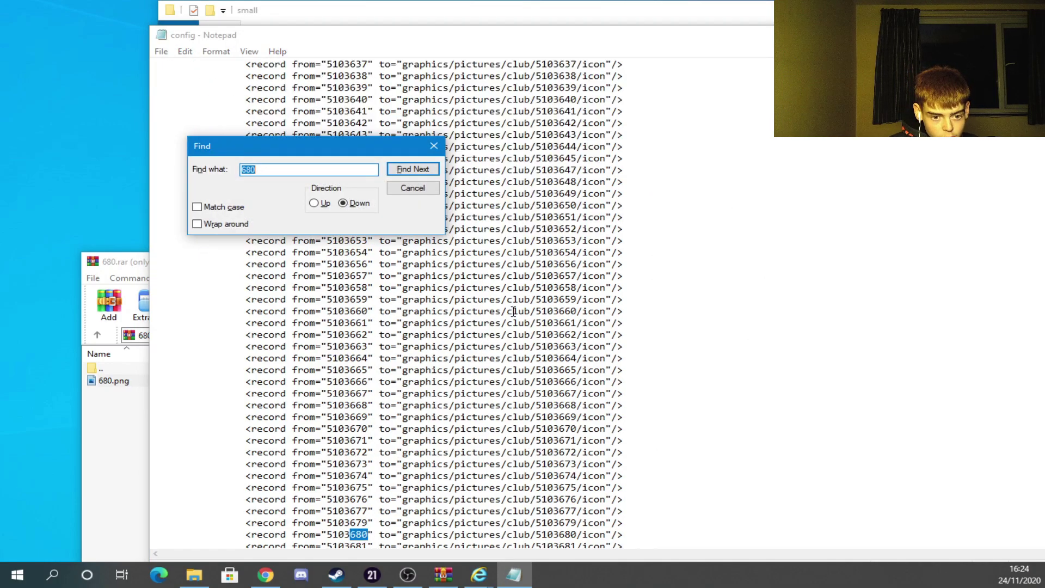
click(433, 146)
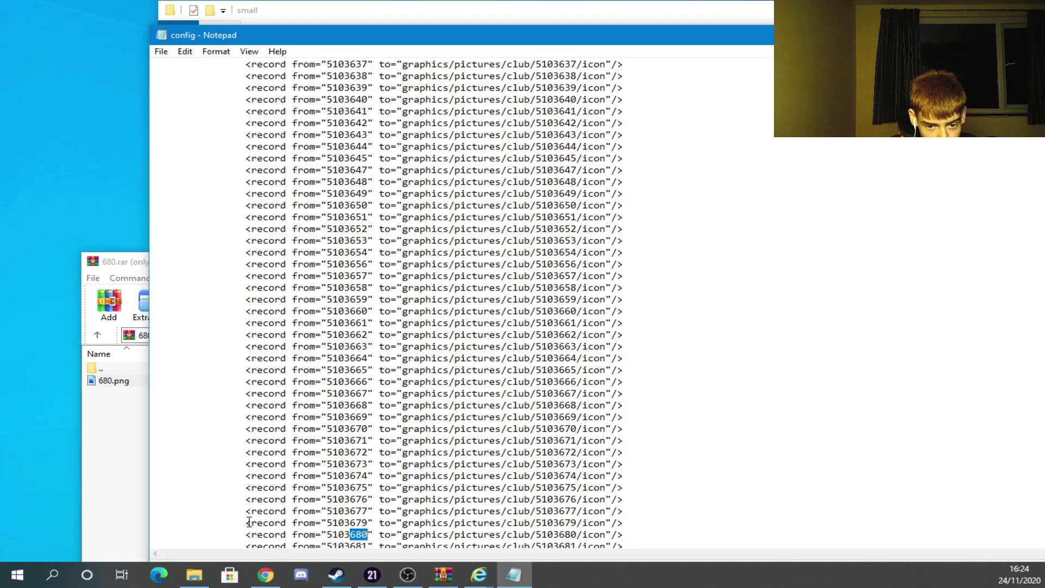
click(246, 535)
key(Return)
key(Tab)
key(Tab)
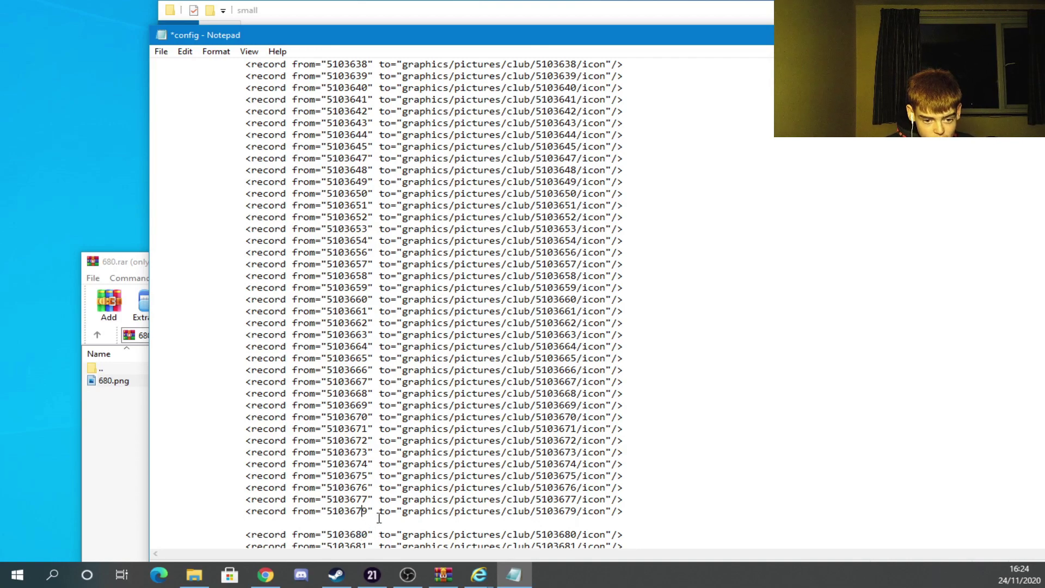
Change the 5103679 record to 5103680 in both its from value and its club icon path
key(BackSpace)
text(89)
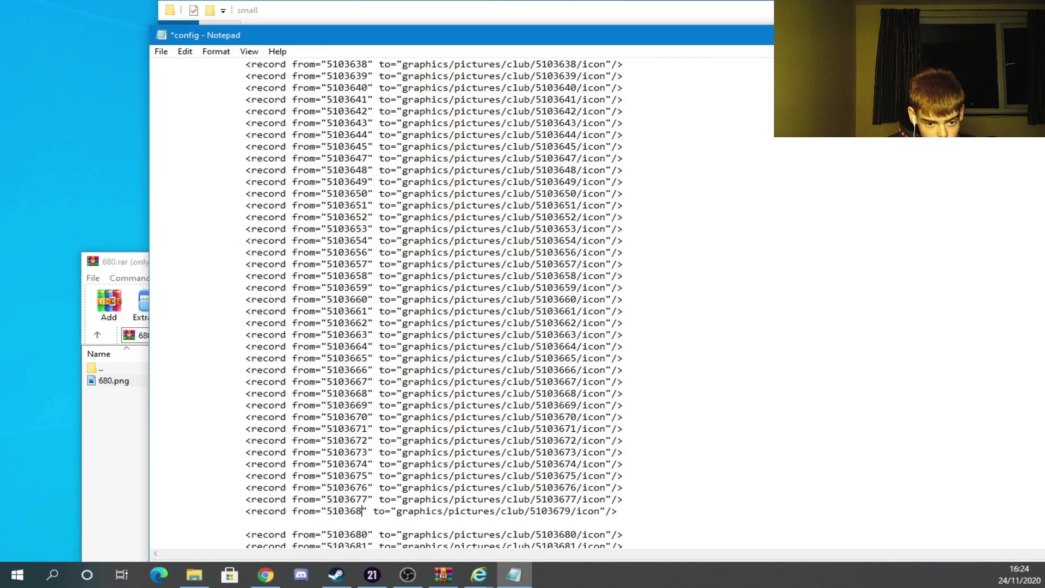
key(BackSpace)
text(0)
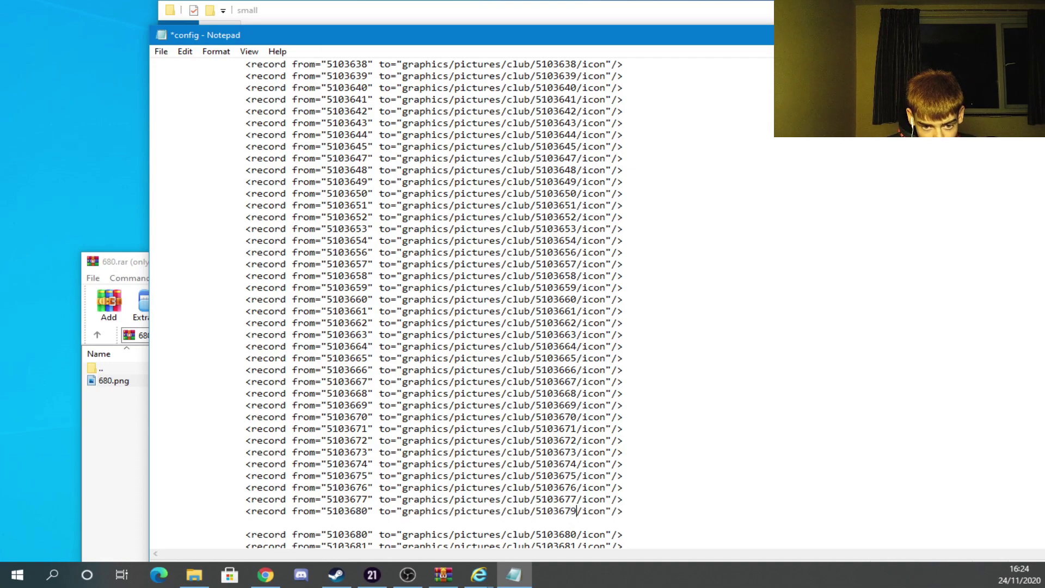
click(576, 510)
key(BackSpace)
key(BackSpace)
text(80)
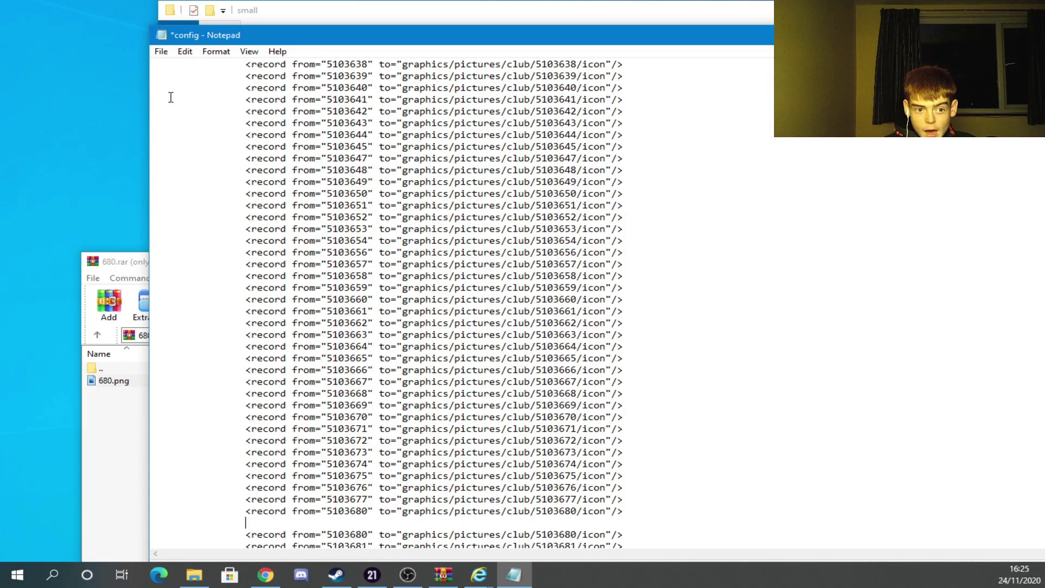
click(161, 51)
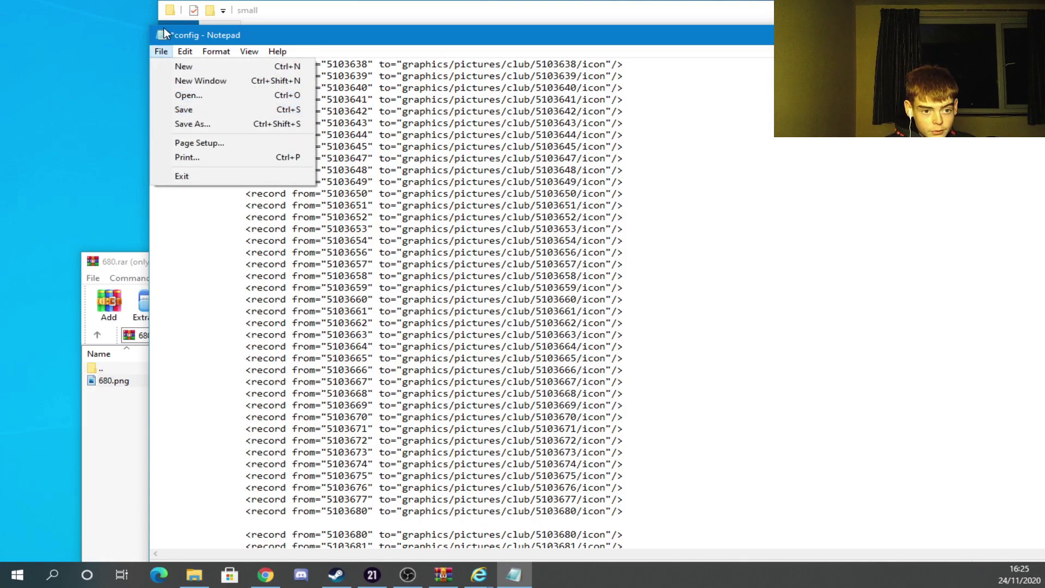
key(Escape)
drag(381, 35, 204, 60)
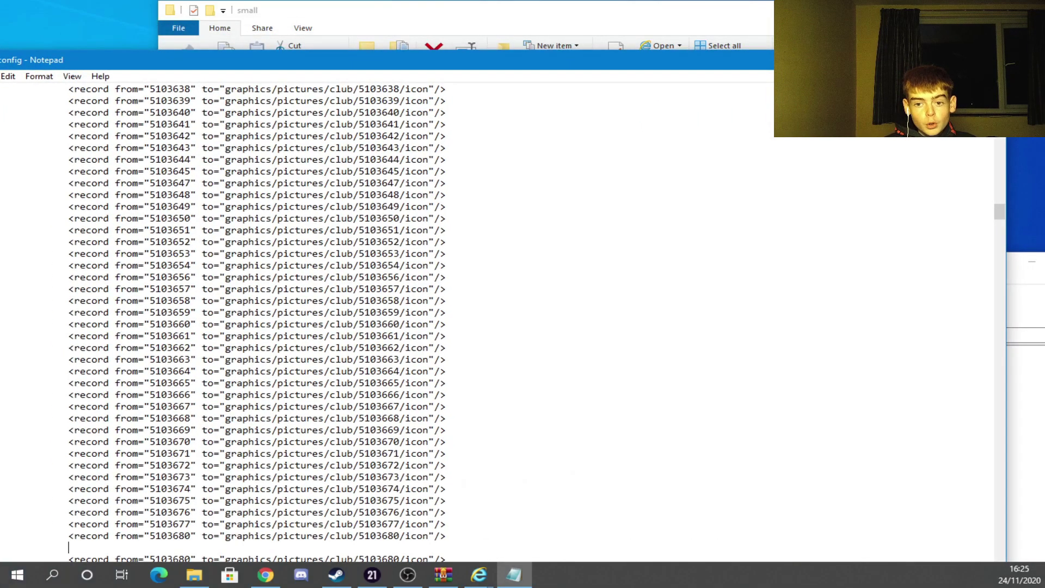
key(alt+F4)
click(599, 316)
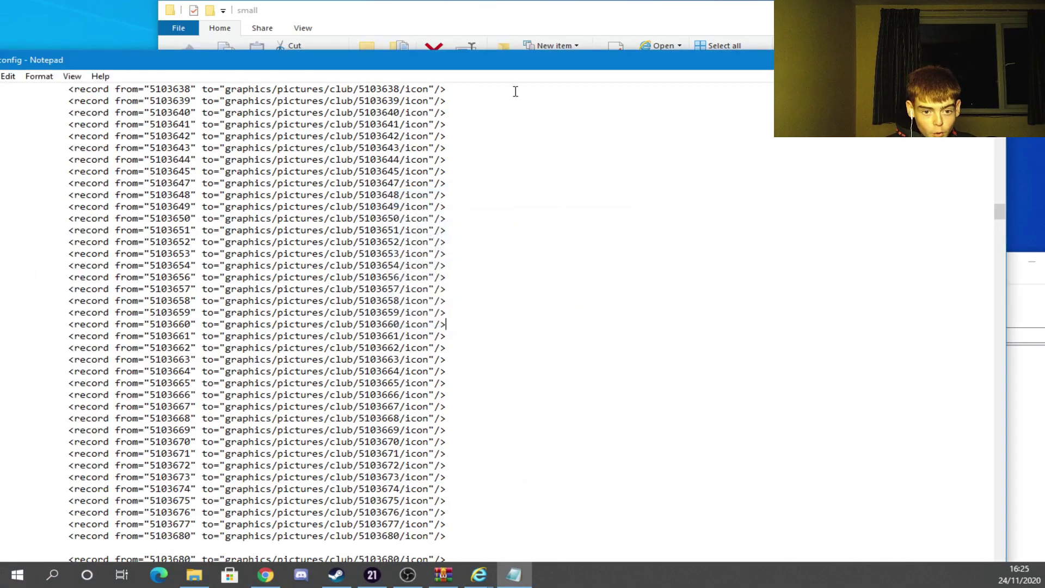
drag(532, 66, 665, 62)
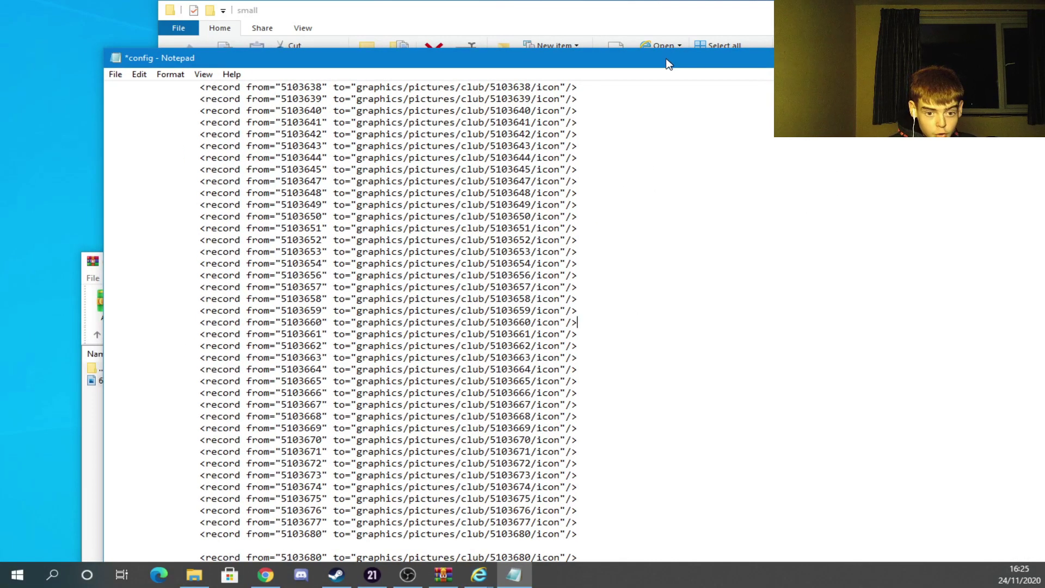
Search onward through the config file for 680 until reaching the club record with ID exactly 680
key(ctrl+f)
click(357, 194)
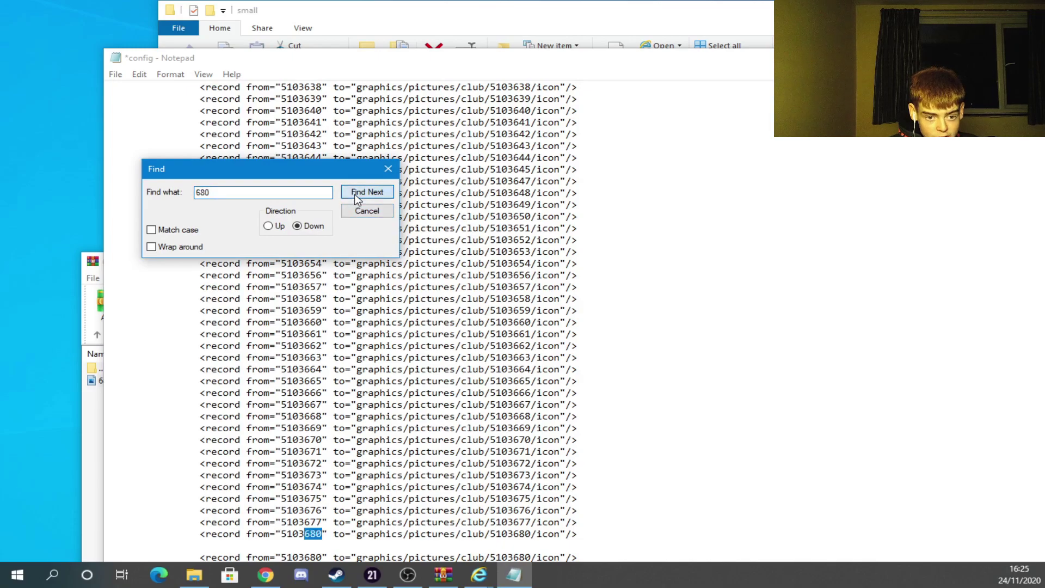
click(368, 193)
click(368, 194)
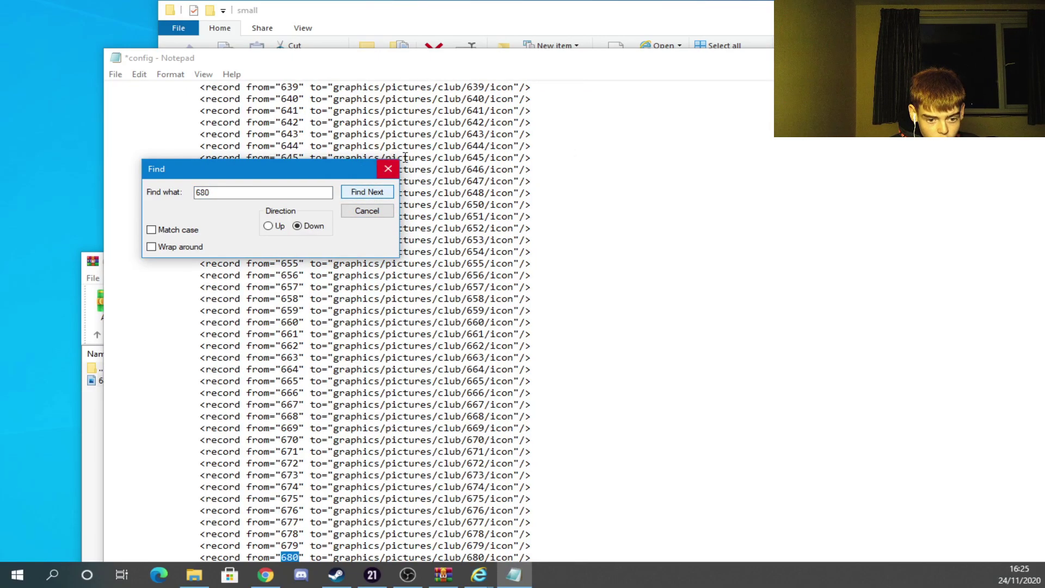
click(388, 169)
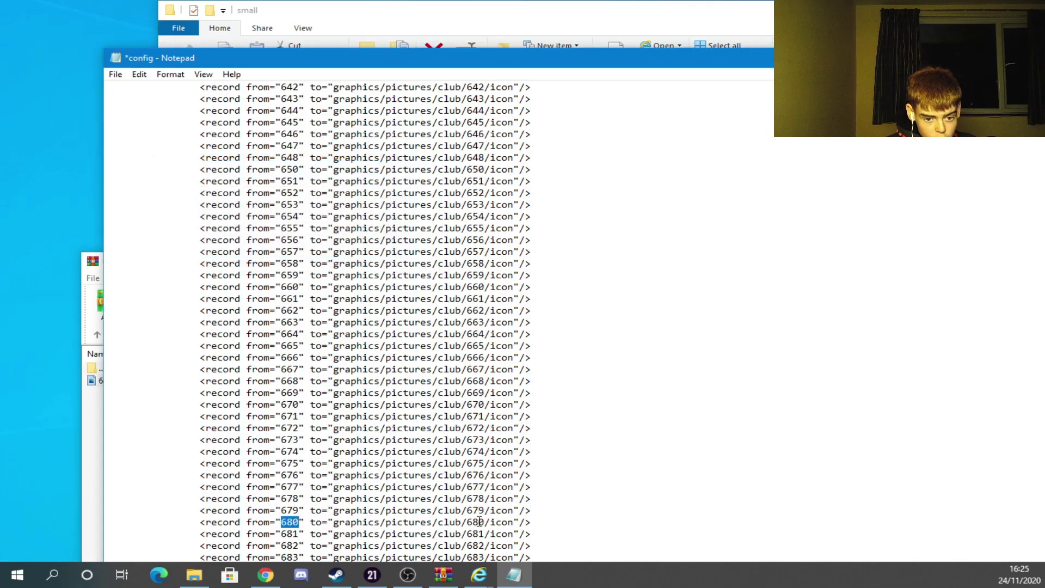
click(417, 515)
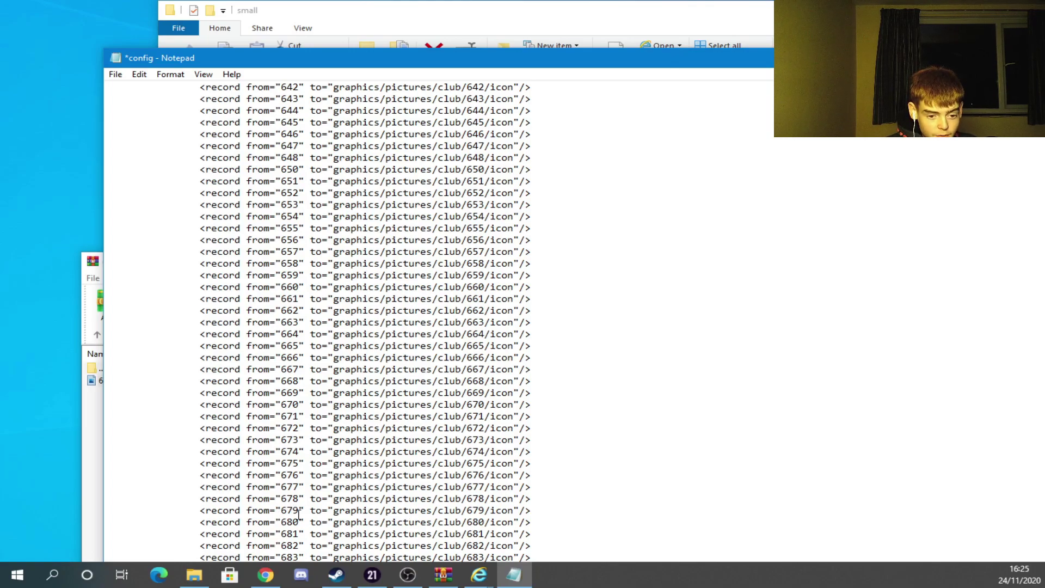
Insert an indented blank line above the record for club 680 in the config file
click(200, 522)
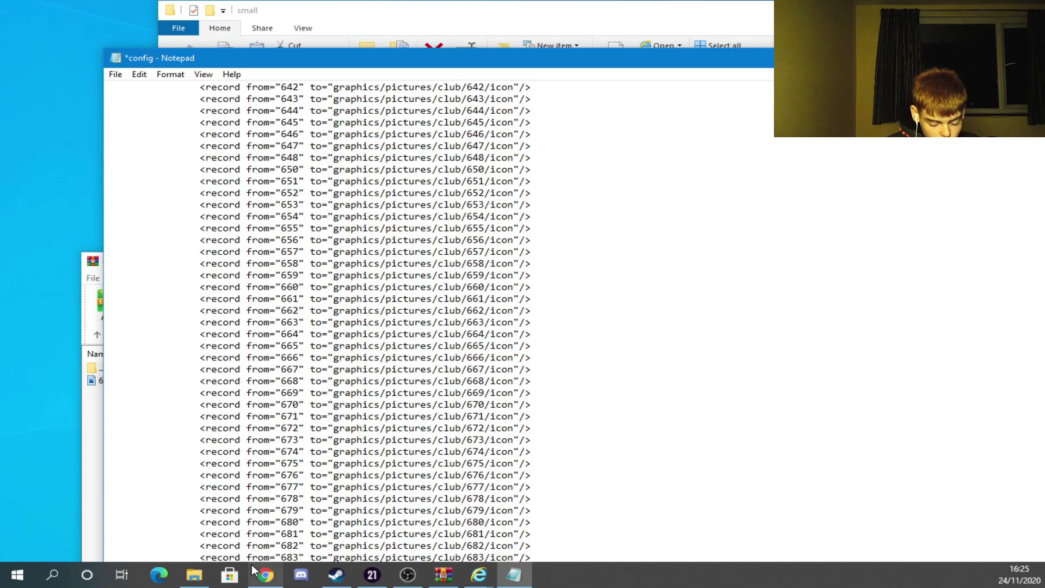
key(Return)
key(Tab)
key(Tab)
key(Up)
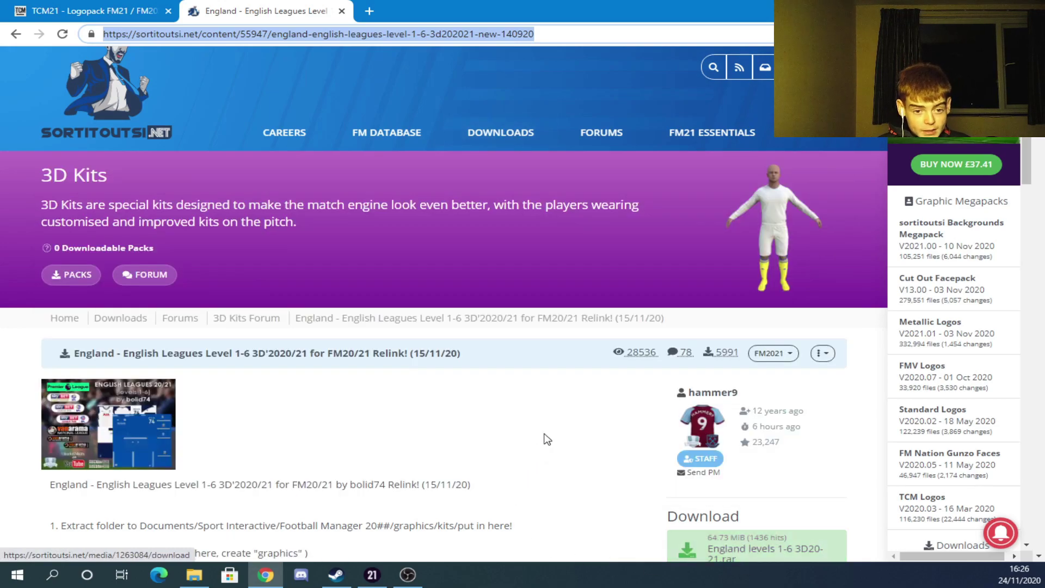
Examine the installation instructions and download details on the England English Leagues Level 1-6 3D kits page
click(495, 392)
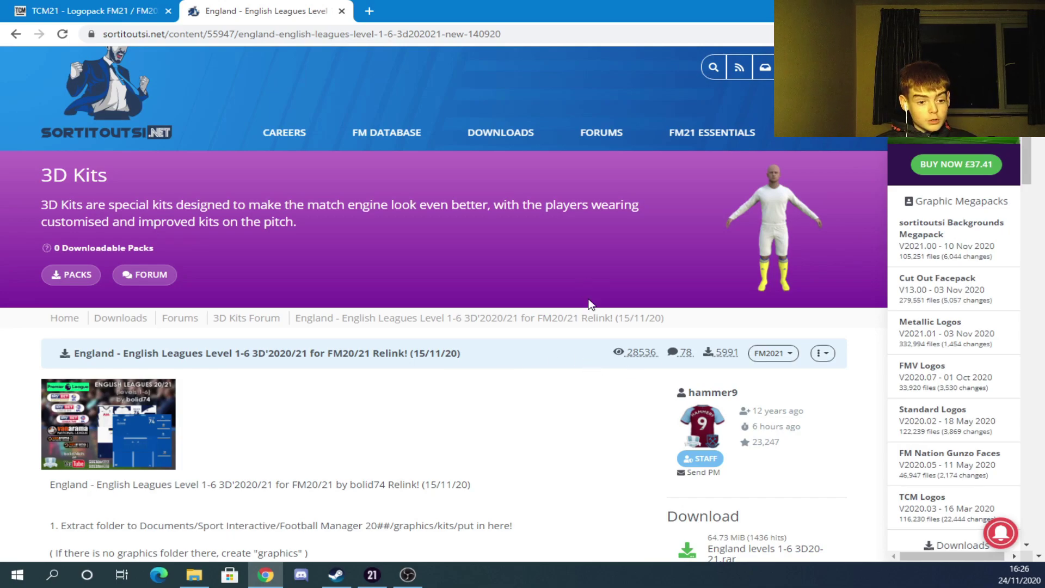
scroll(577, 314, down, 3)
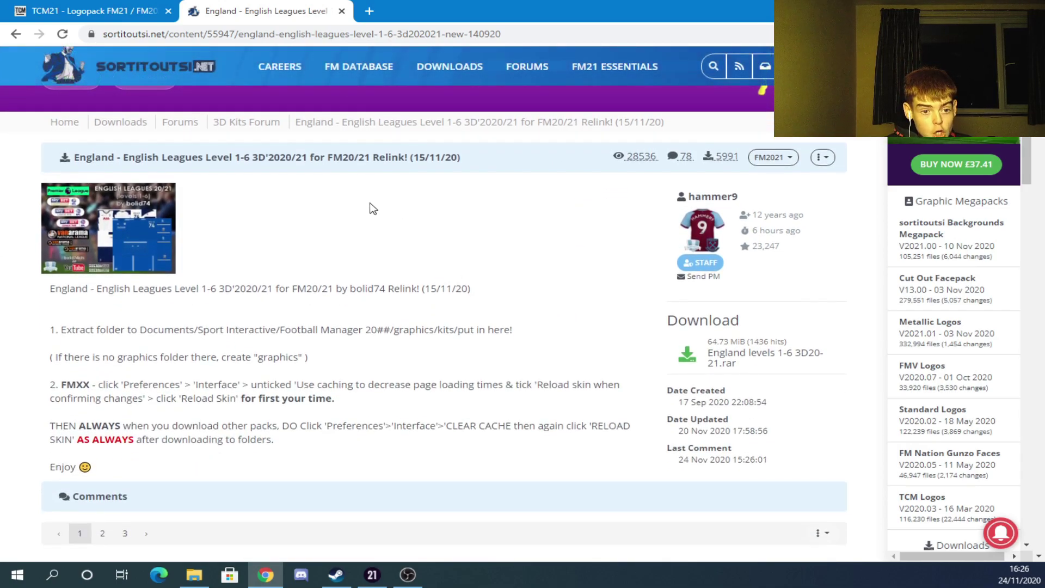
scroll(351, 293, down, 2)
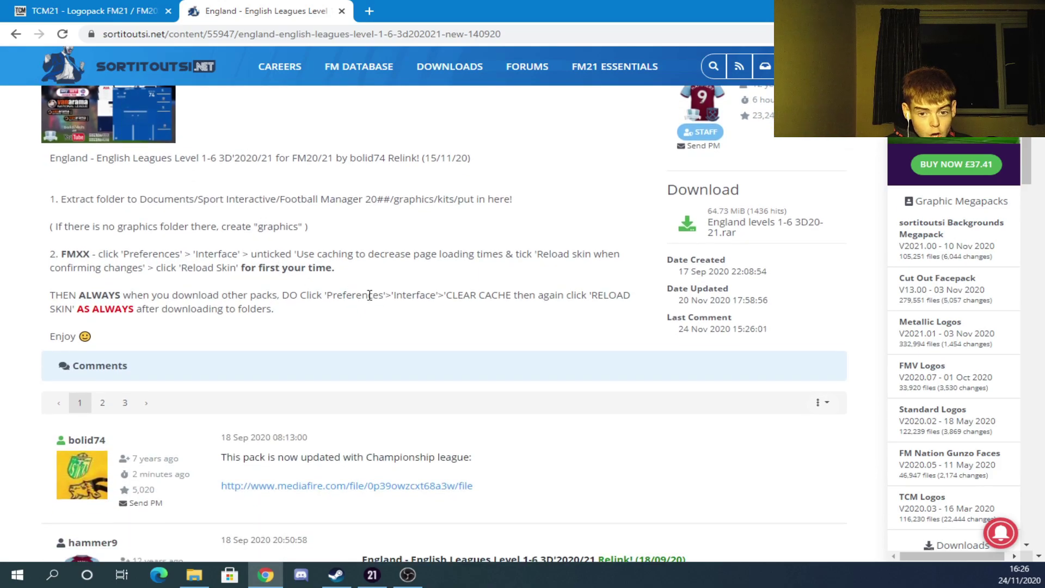
scroll(716, 334, up, 1)
scroll(519, 289, up, 2)
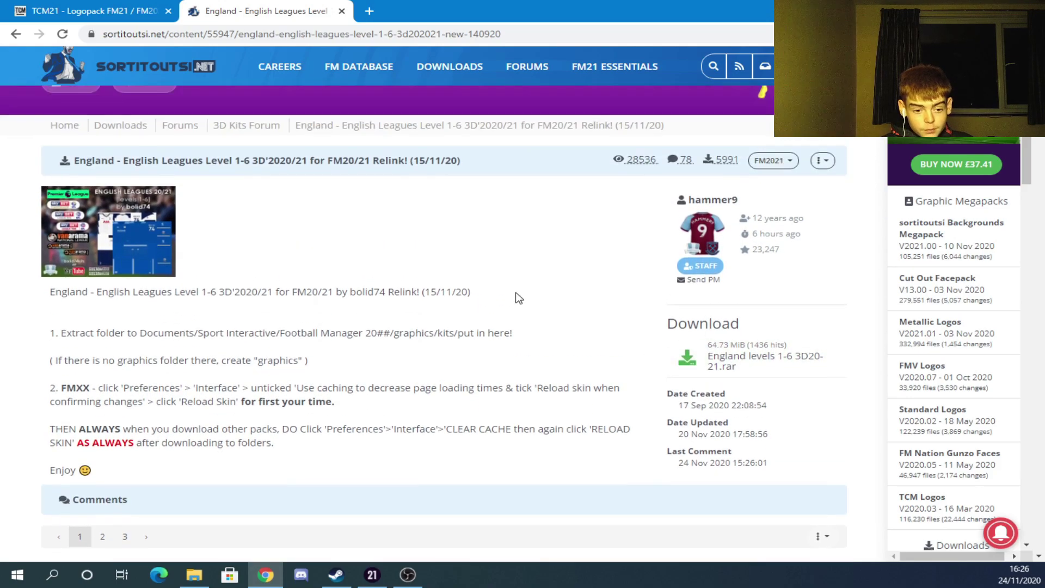
scroll(402, 289, up, 1)
Open the SS Kits packs list from the Football Manager Kits page and browse its available downloads
mouse_move(506, 134)
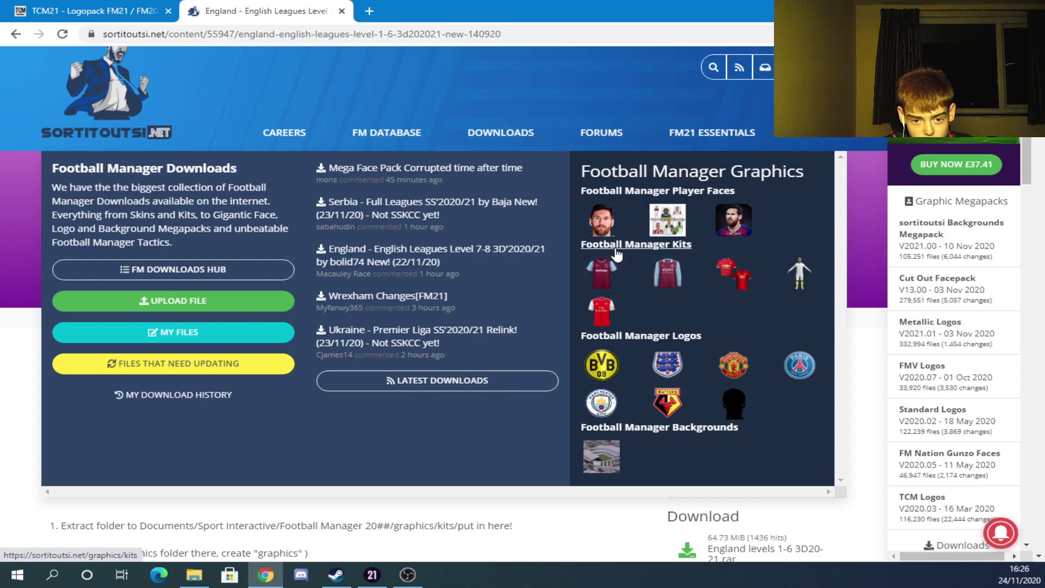
click(672, 246)
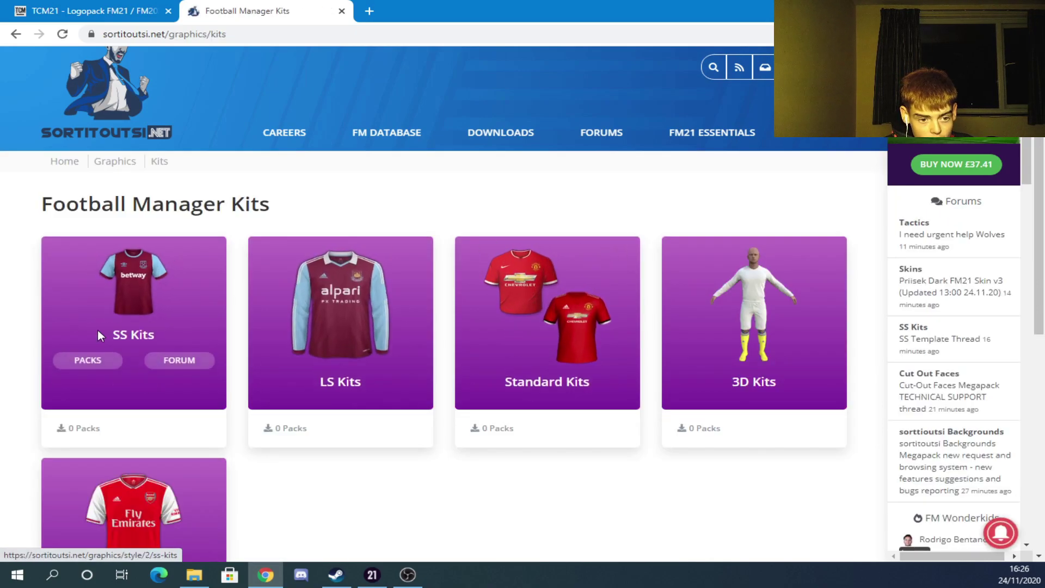
click(104, 360)
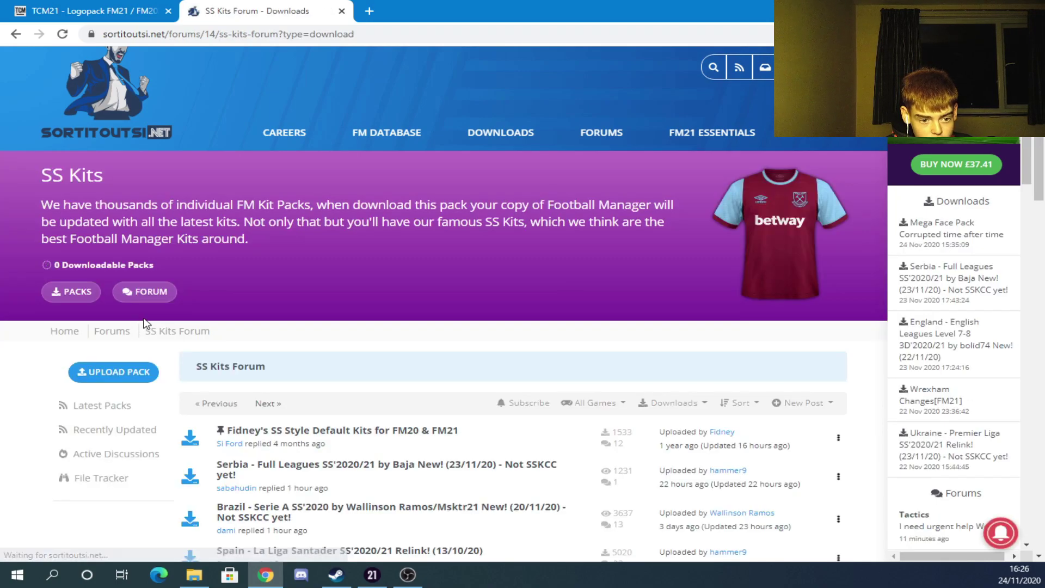
scroll(368, 378, down, 1)
scroll(368, 378, down, 3)
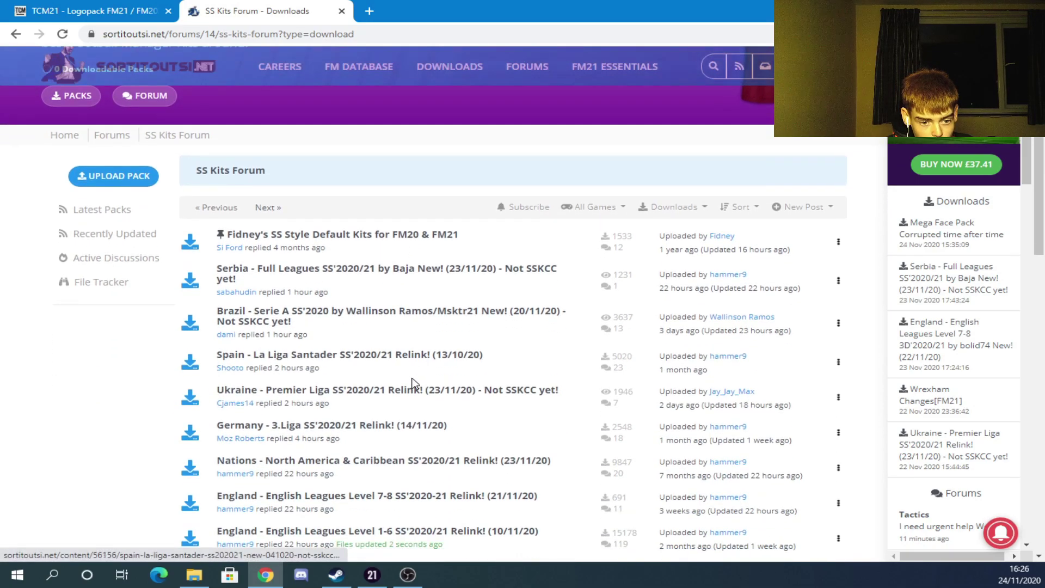
Open the England English Leagues Level 1-6 SS'2020/21 kits page and examine its installation instructions and download details
scroll(405, 314, down, 2)
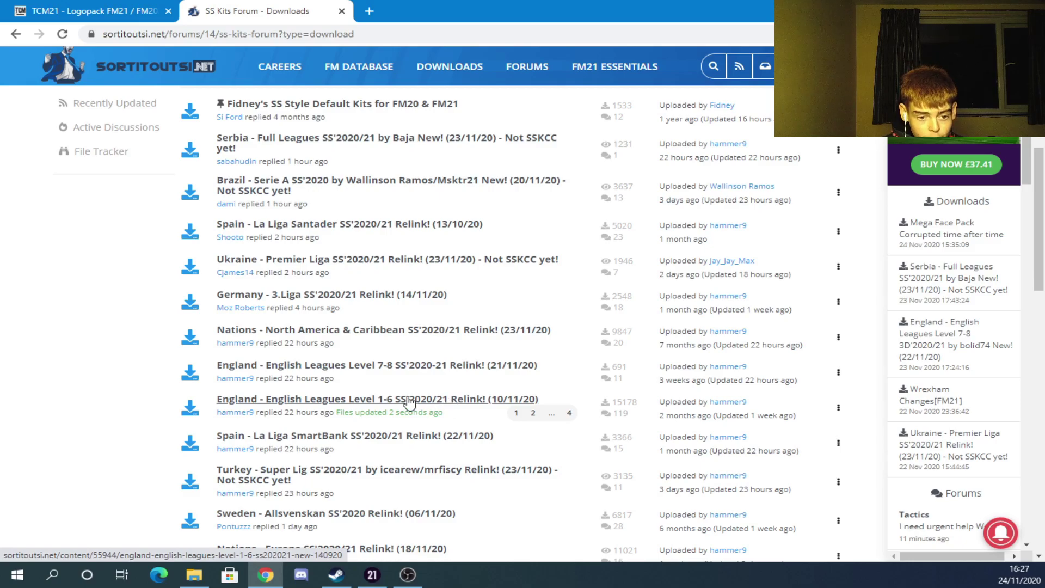
click(336, 404)
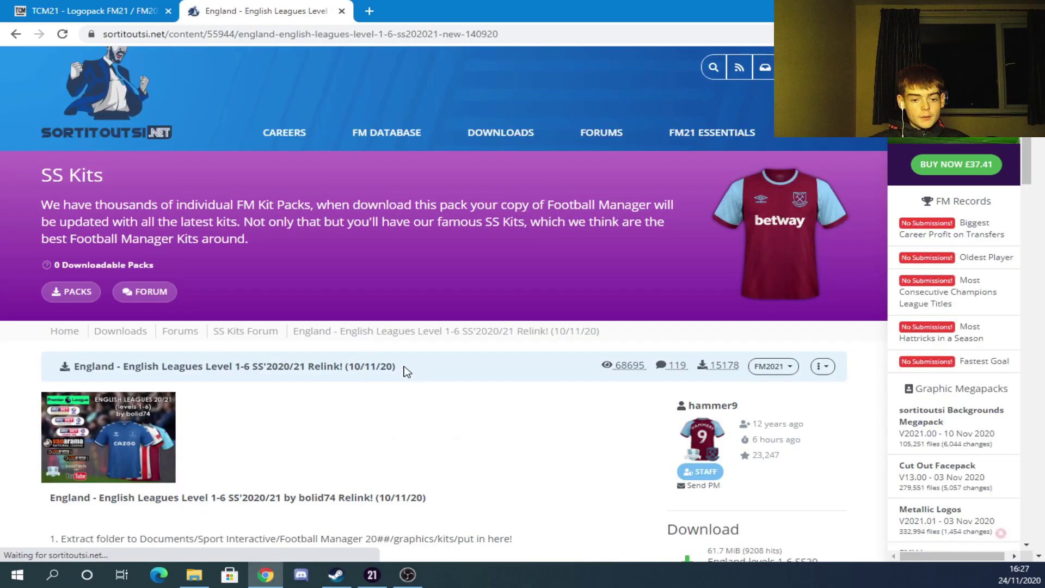
scroll(511, 348, down, 1)
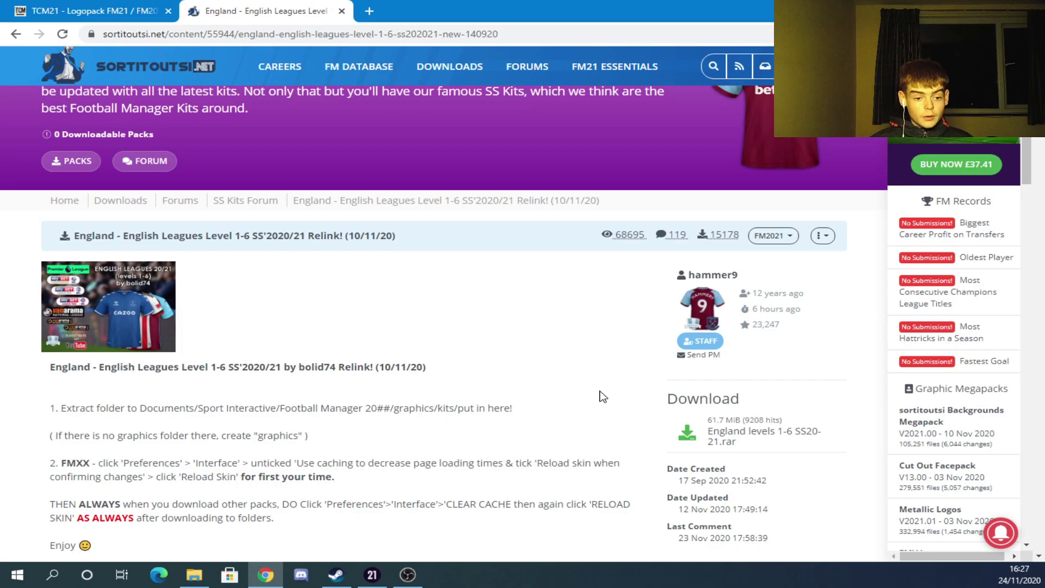
Open Documents > Sports Interactive > Football Manager 2021 > graphics > kits in File Explorer and check the England levels 1-6 SS and 3D kit folders
key(super+e)
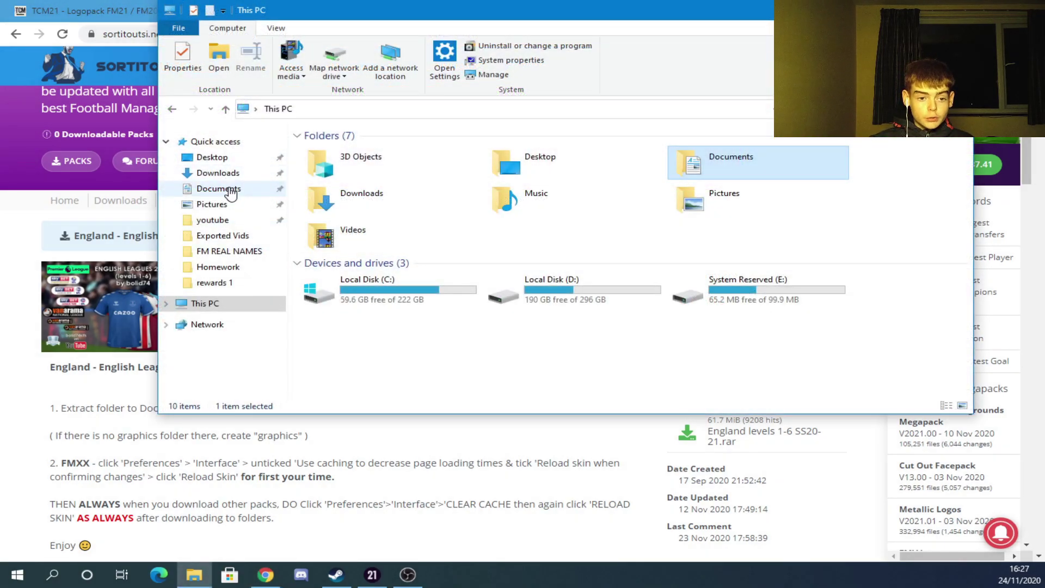
click(231, 188)
double_click(362, 233)
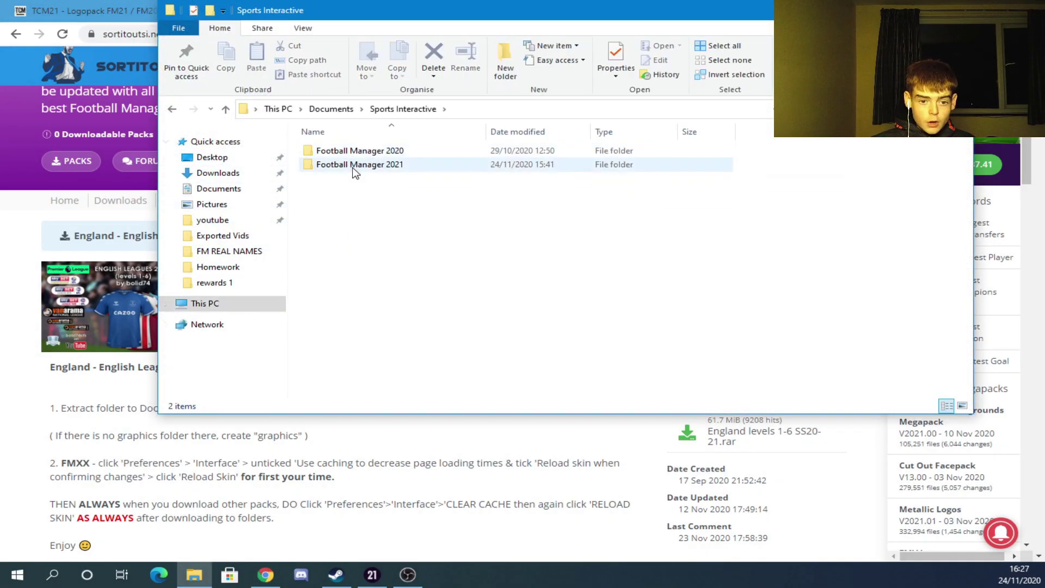
double_click(355, 165)
double_click(348, 197)
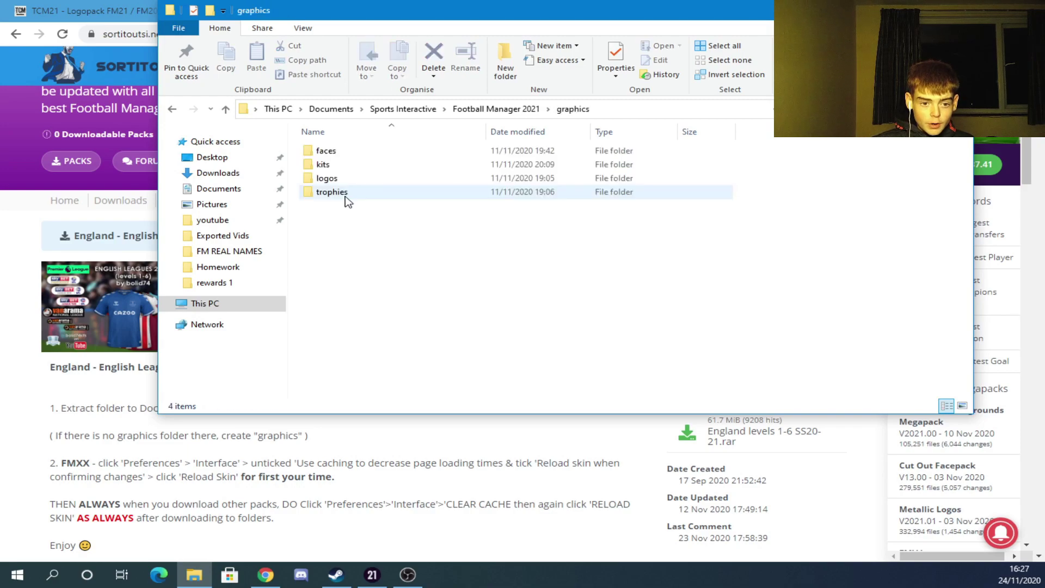
click(338, 168)
double_click(338, 172)
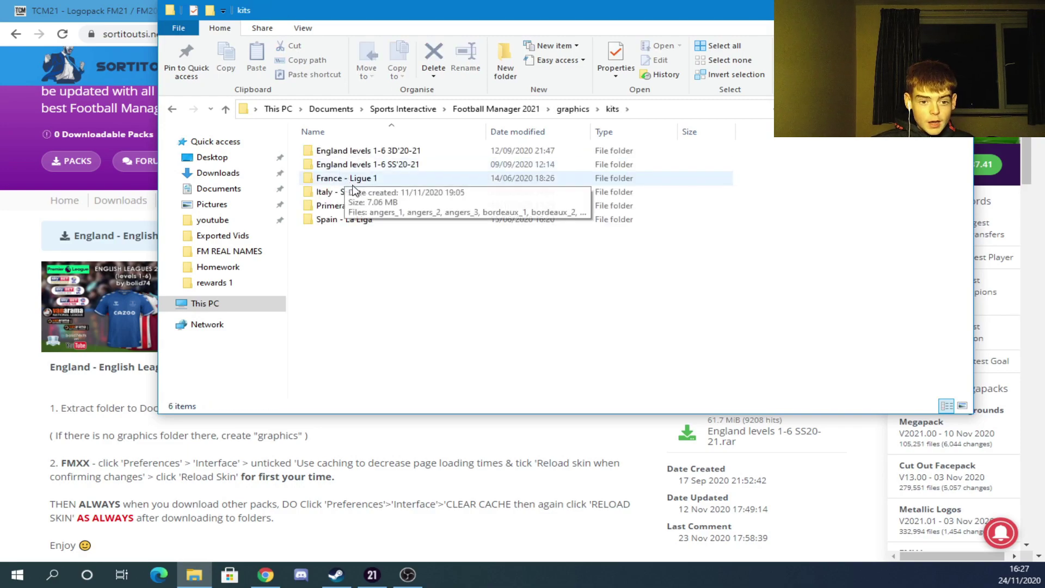
click(396, 167)
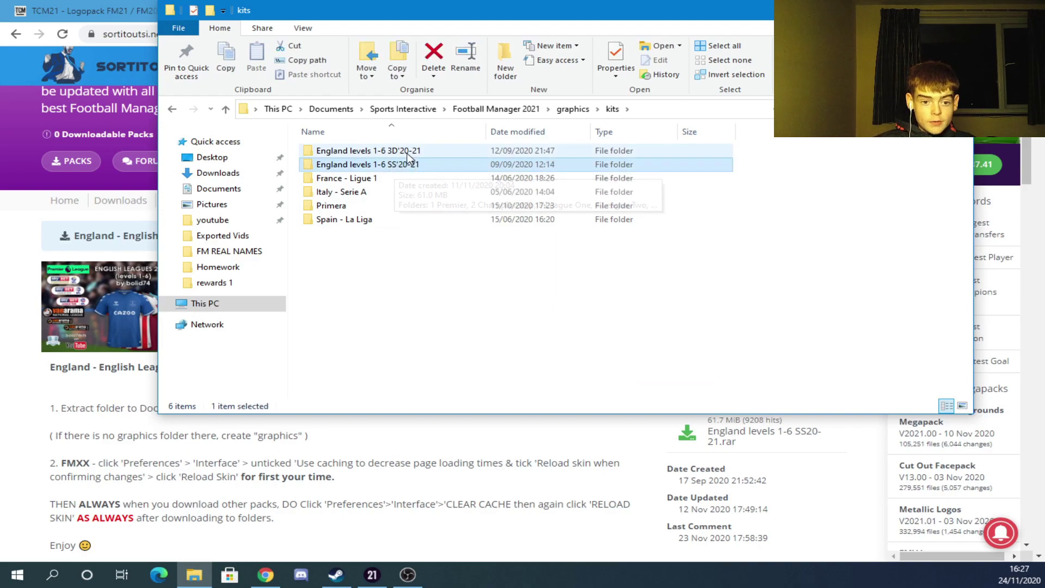
click(403, 156)
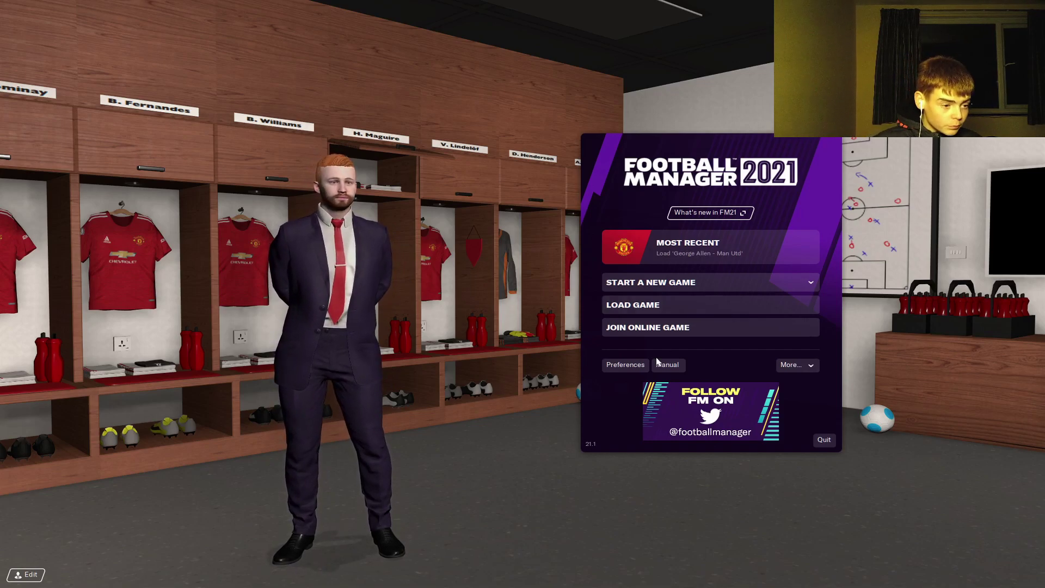
In Football Manager 2021's Interface preferences, disable caching to decrease page loading times and confirm the change
click(639, 370)
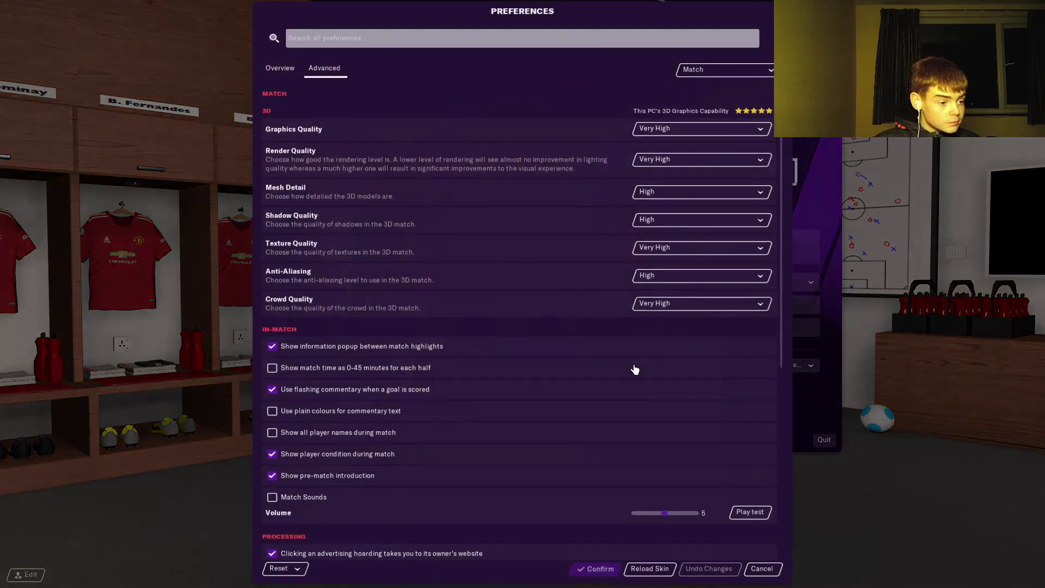
click(713, 70)
click(707, 122)
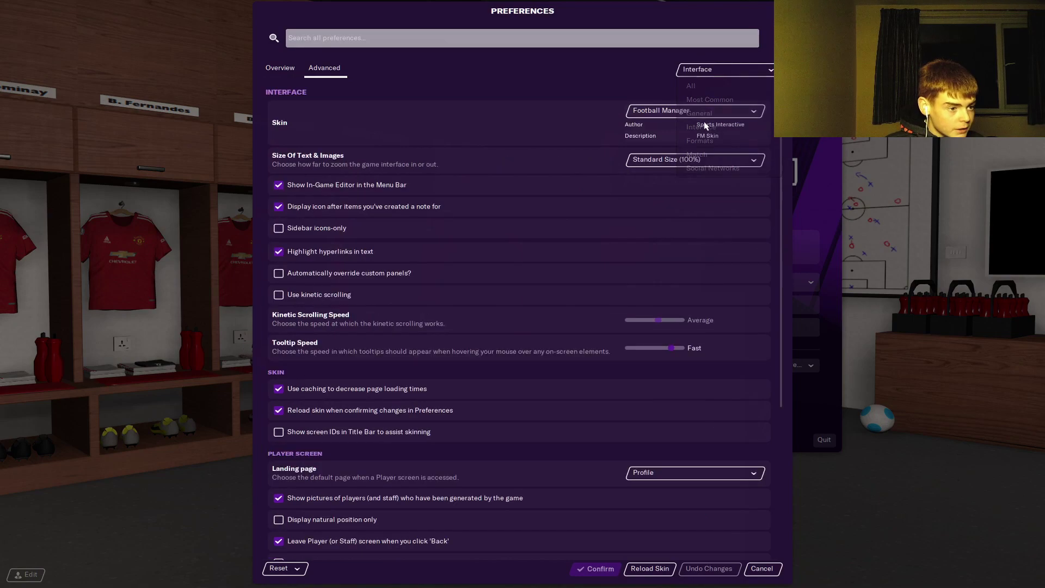
scroll(438, 294, down, 3)
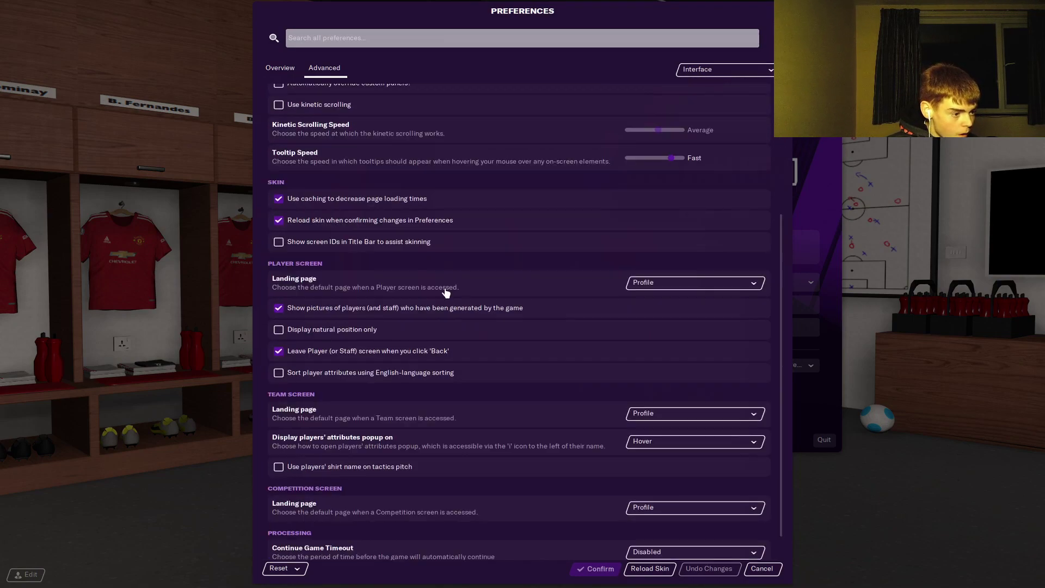
click(306, 200)
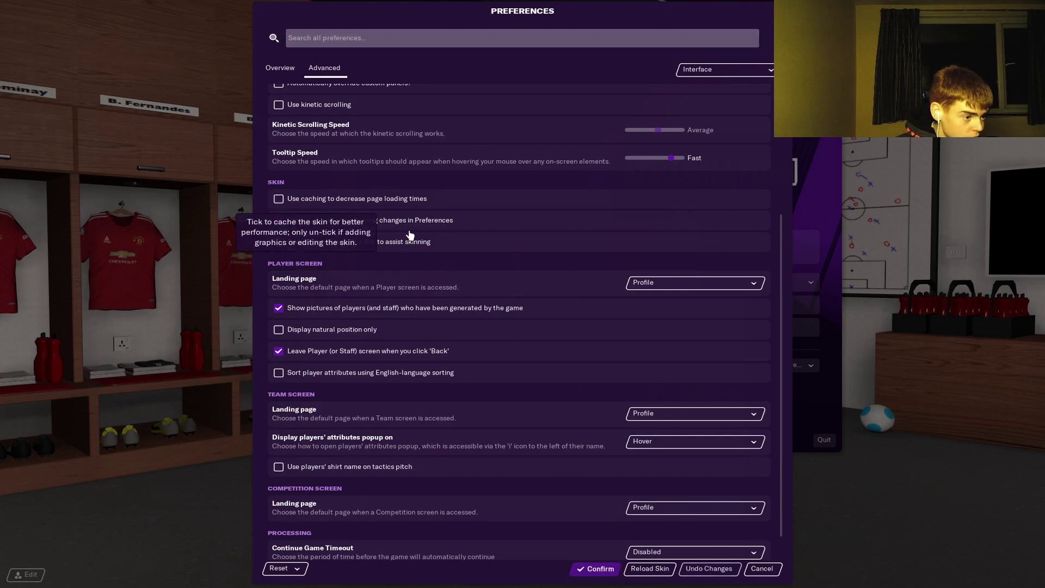
click(591, 575)
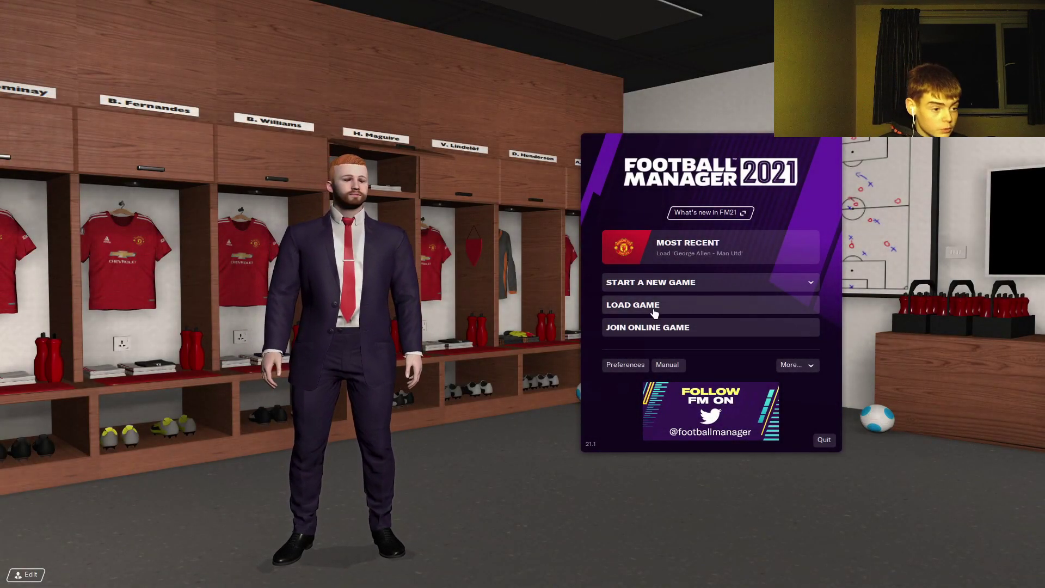
Begin a new Career game to bring up the club selection setup
click(661, 289)
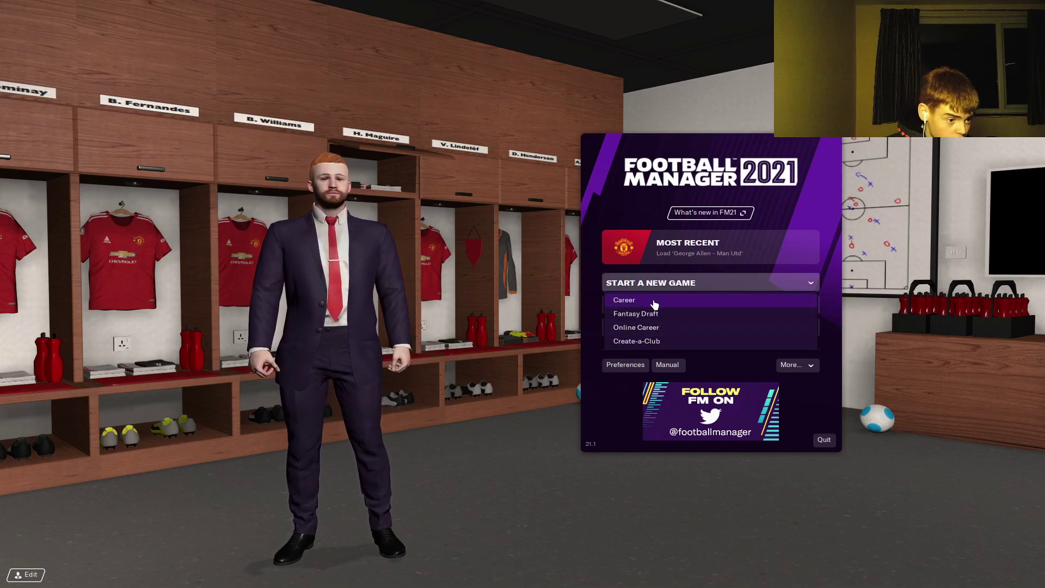
click(653, 300)
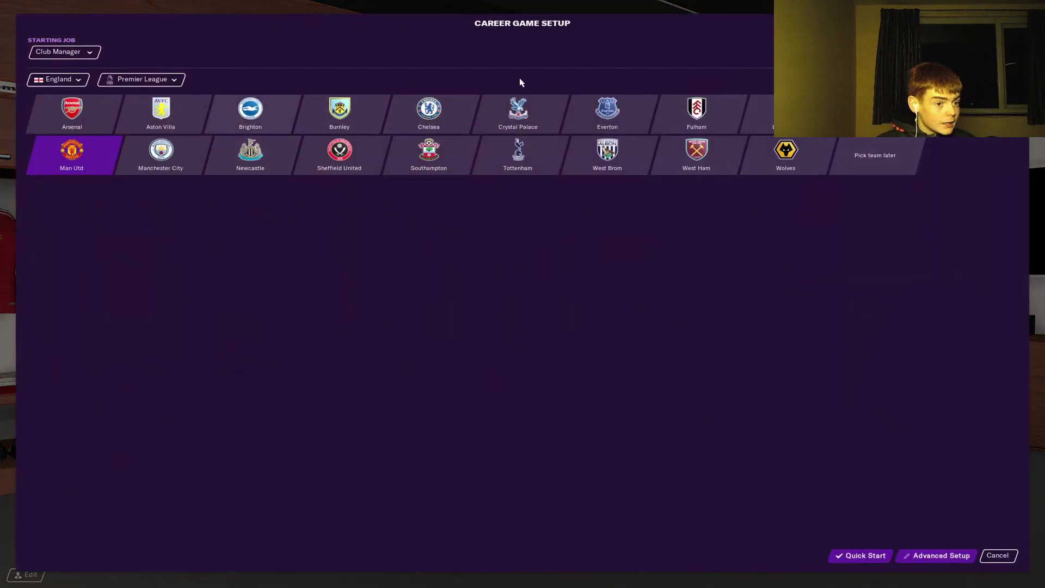